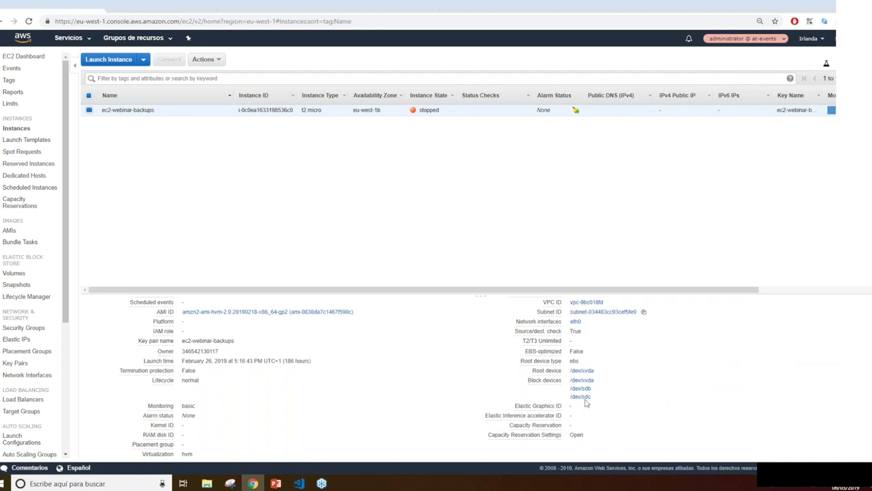
Review the details of the EBS volumes attached to the ec2-webinar-backups instance as /dev/xvda, /dev/sdb and /dev/sdc.
{"action": "left_click", "coordinate": [579, 396]}
{"action": "right_click", "coordinate": [675, 337]}
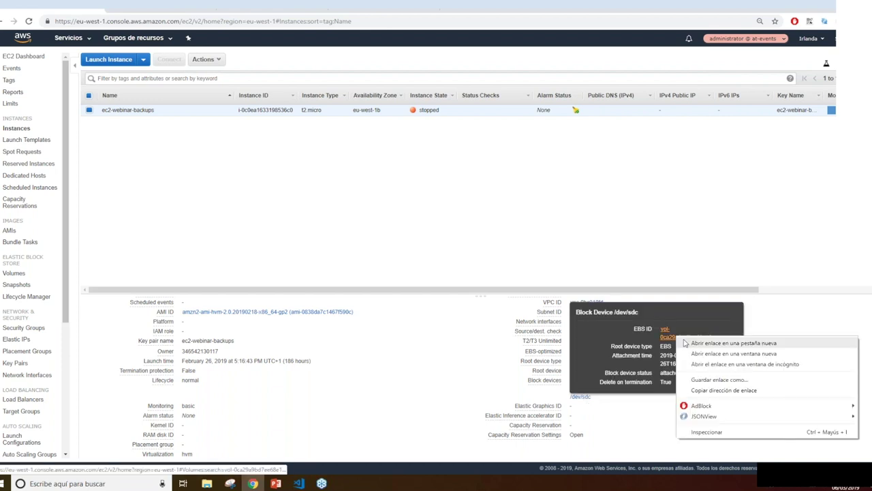
{"action": "left_click", "coordinate": [683, 342]}
{"action": "left_click", "coordinate": [286, 5]}
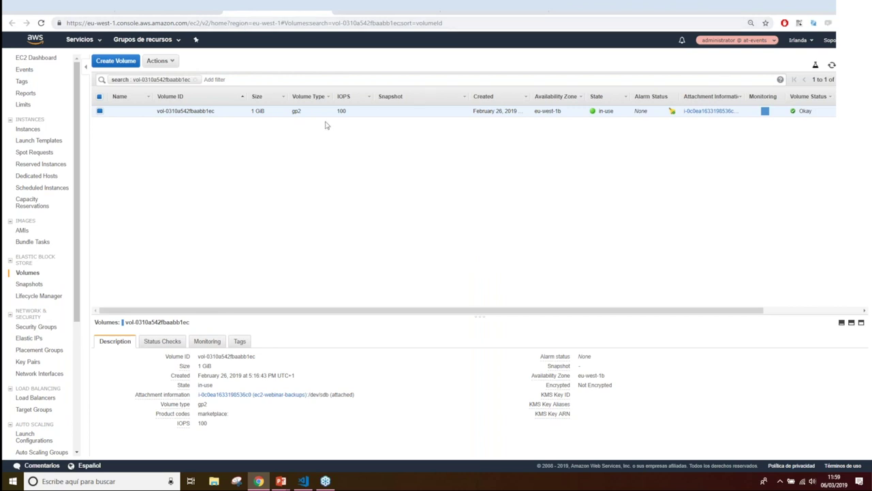
{"action": "left_click", "coordinate": [395, 11]}
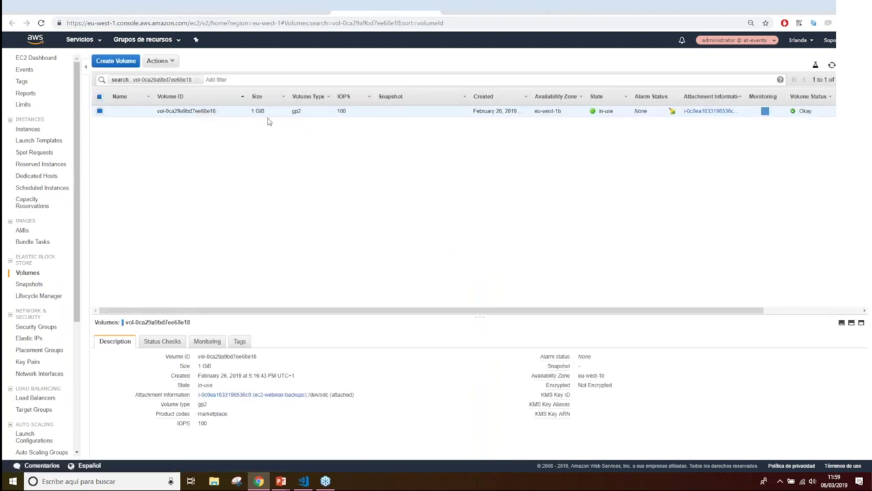
{"action": "left_click", "coordinate": [181, 7]}
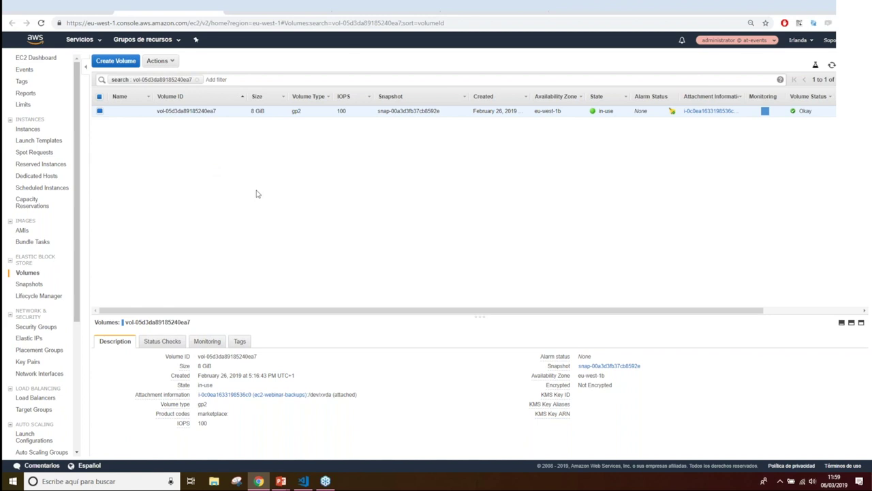
{"action": "left_click", "coordinate": [215, 10]}
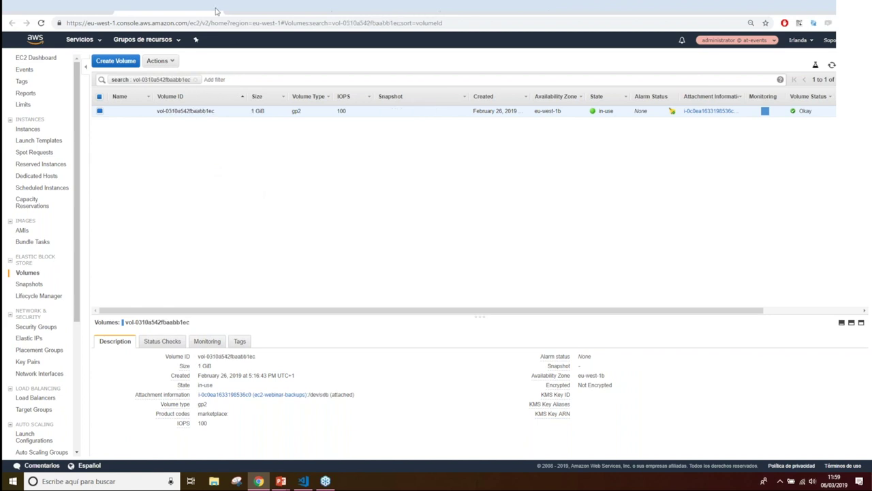
{"action": "left_click", "coordinate": [215, 11]}
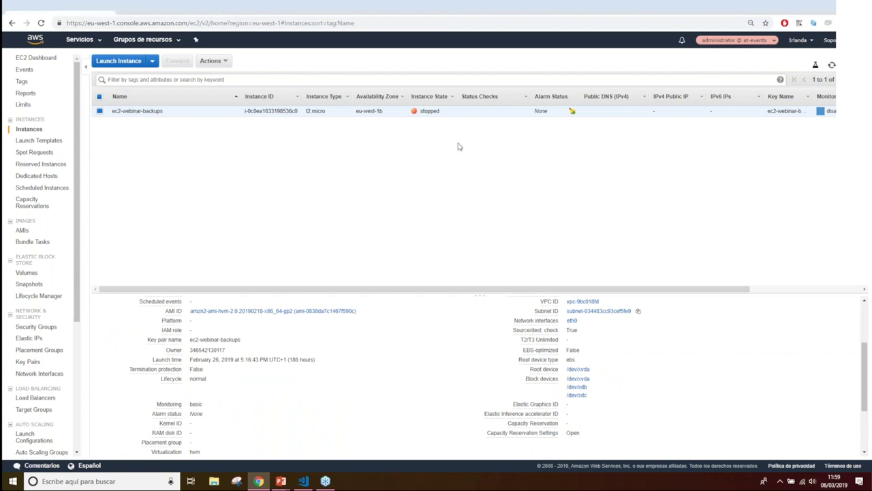
Go to the IAM service and start creating a new policy.
{"action": "left_click", "coordinate": [89, 46]}
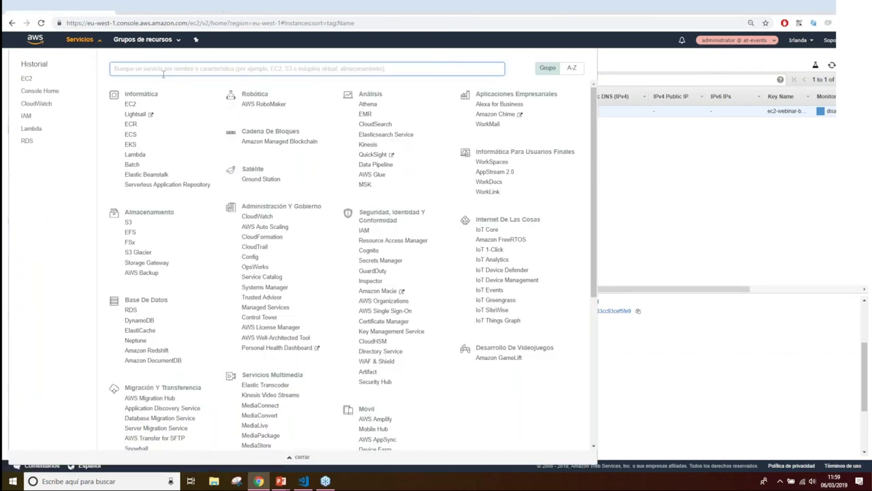
{"action": "type", "text": "iam"}
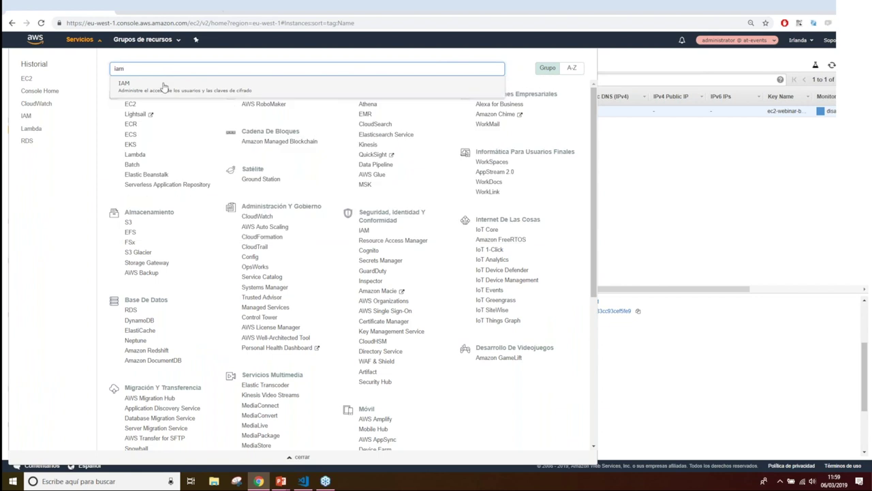
{"action": "left_click", "coordinate": [164, 90]}
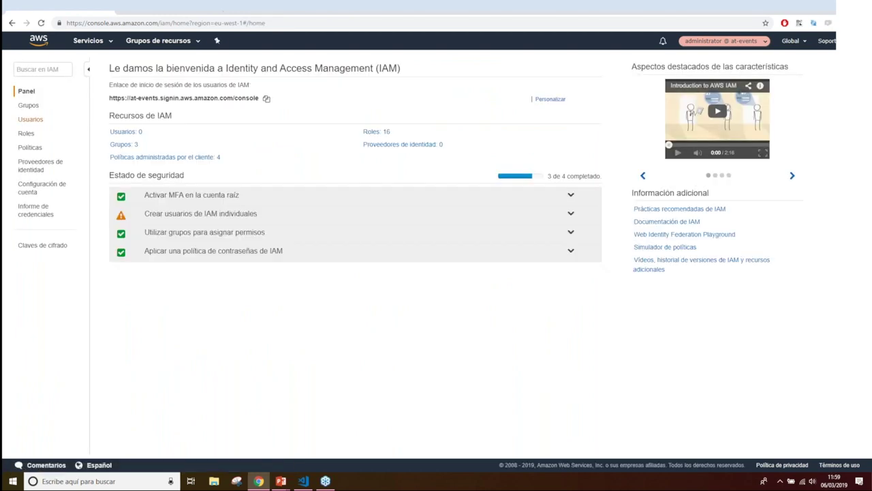
{"action": "left_click", "coordinate": [31, 149]}
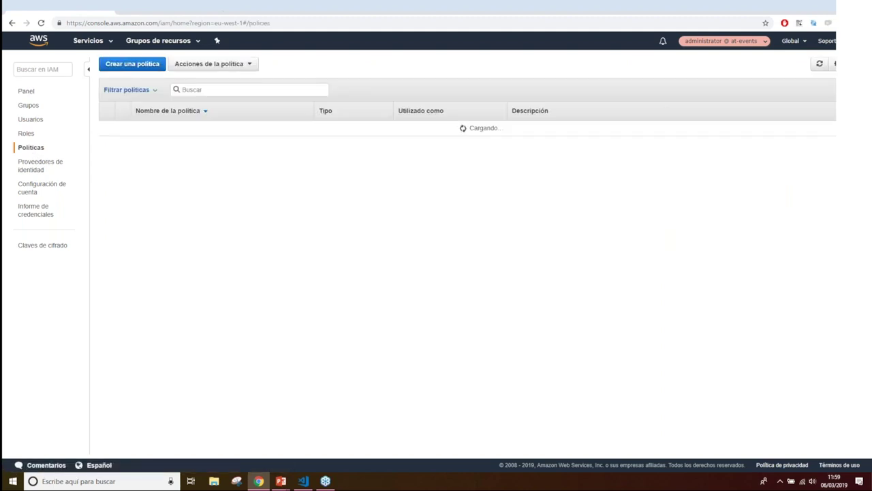
{"action": "left_click", "coordinate": [134, 65]}
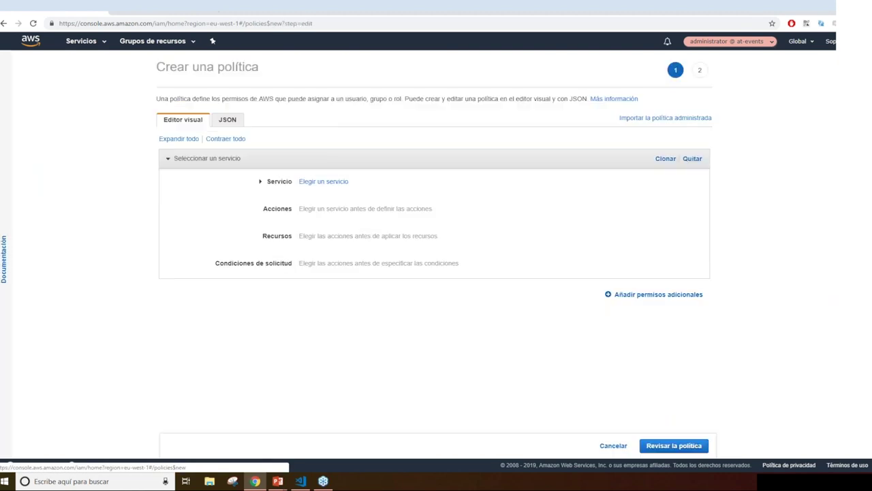
Replace the policy JSON to allow ec2 DescribeImages, DeregisterImage, DescribeInstances, DeleteSnapshot, CreateTags, CreateImage, DescribeSnapshots and logs CreateLogGroup, CreateLogStream, PutLogEvents on all resources.
{"action": "left_click", "coordinate": [227, 119]}
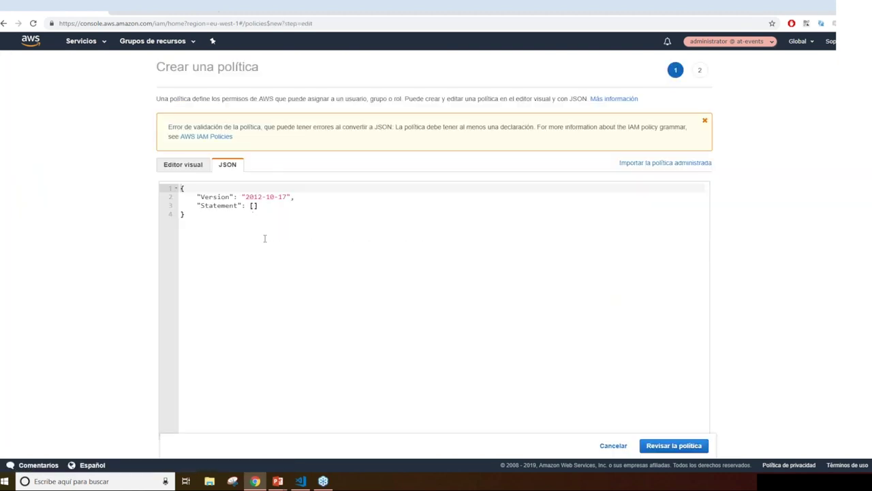
{"action": "key", "text": "ctrl+a"}
{"action": "type", "text": "{     \"Version\": \"2012-10-17\",     \"Statement\": [         {             \"Sid\": \"VisualEditor0\",             \"Effect\": \"Allow\",             \"Action\": [                 \"ec2:DescribeImages\",                 \"ec2:DeregisterImage\",                 \"ec2:DescribeInstances\",                 \"ec2:DeleteSnapshot\",                 \"ec2:CreateTags\",                 \"ec2:CreateImage\",                 \"ec2:DescribeSnapshots\",                 \"logs:CreateLogGroup\",                 \"logs:CreateLogStream\",                 \"logs:PutLogEvents\"             ],             \"Resource\": \"*\"         }     ] }"}
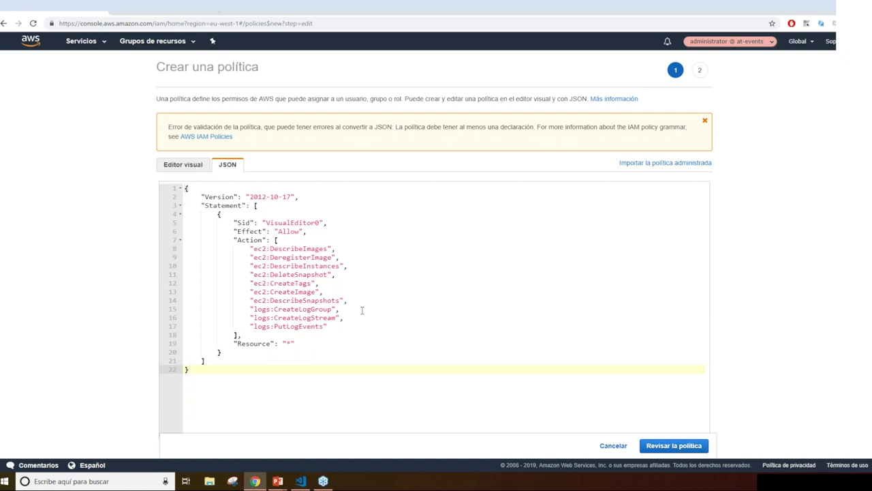
{"action": "left_click", "coordinate": [681, 446]}
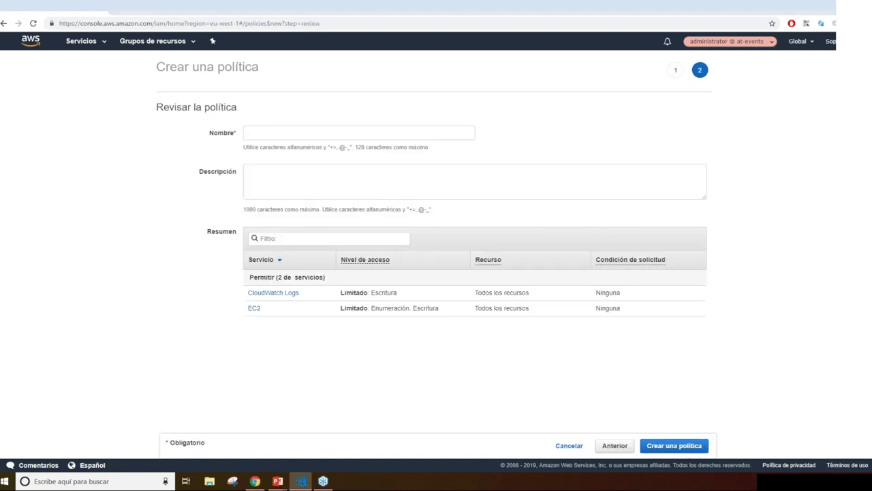
Enter Webinar-lambda-backup-policy as both the name and the description, and create the policy.
{"action": "left_click", "coordinate": [368, 131]}
{"action": "type", "text": "Webinar-lambda-backup-policy"}
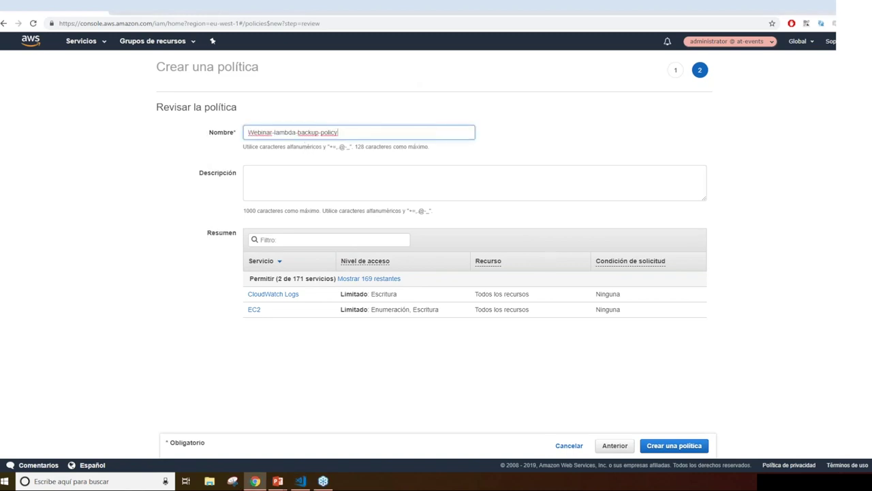
{"action": "left_click", "coordinate": [294, 178]}
{"action": "type", "text": "Webinar-lambda-backup-policy"}
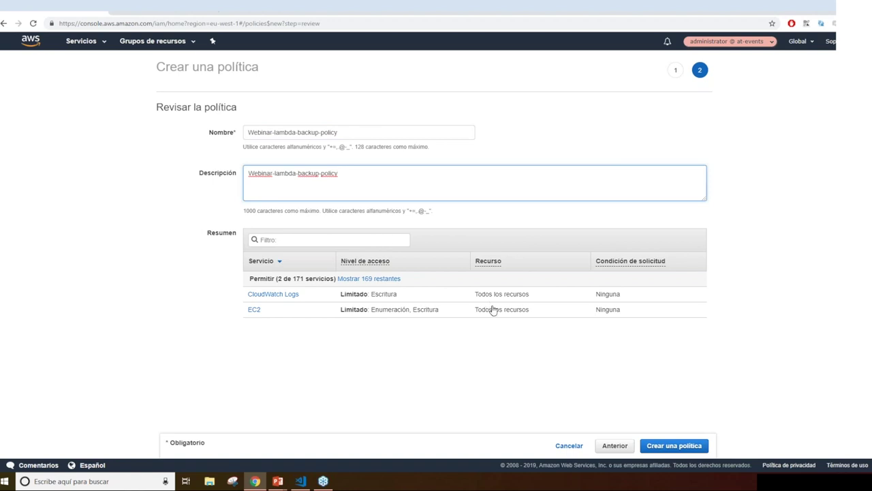
{"action": "left_click", "coordinate": [704, 452]}
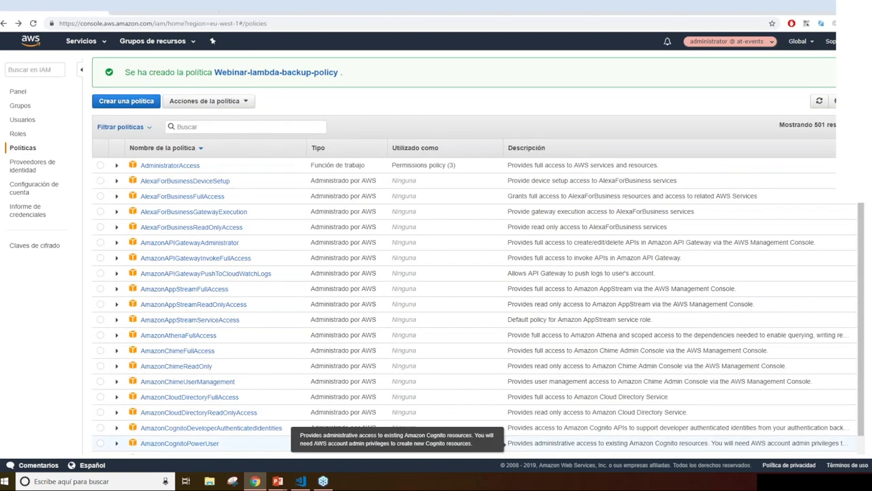
Filter the policy list to customer-managed policies and examine the JSON of Webinar-lambda-backup-policy.
{"action": "left_click", "coordinate": [115, 128]}
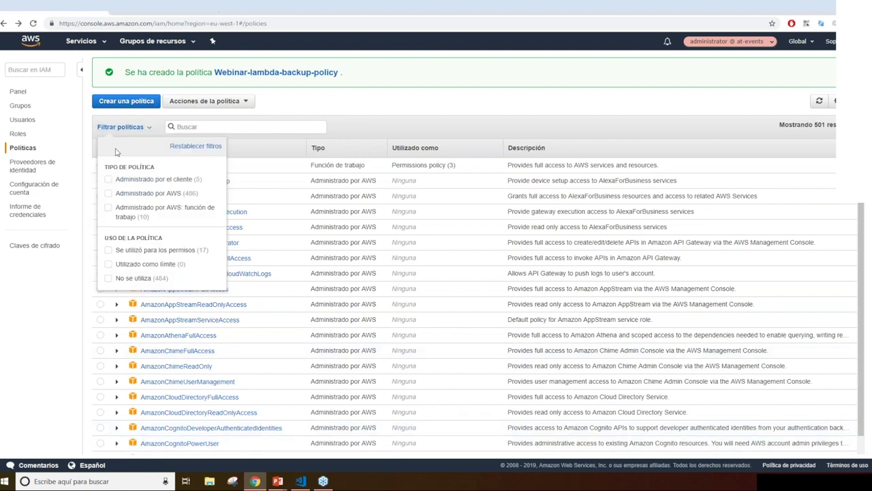
{"action": "left_click", "coordinate": [109, 180]}
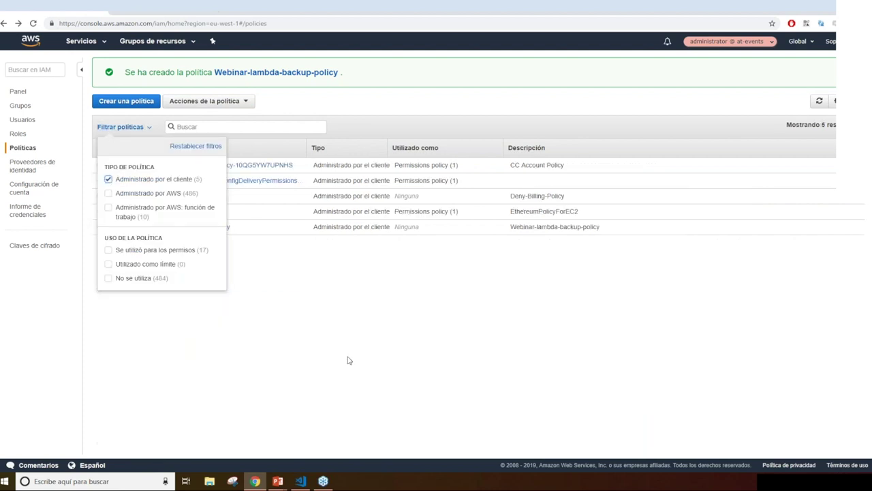
{"action": "left_click", "coordinate": [347, 360]}
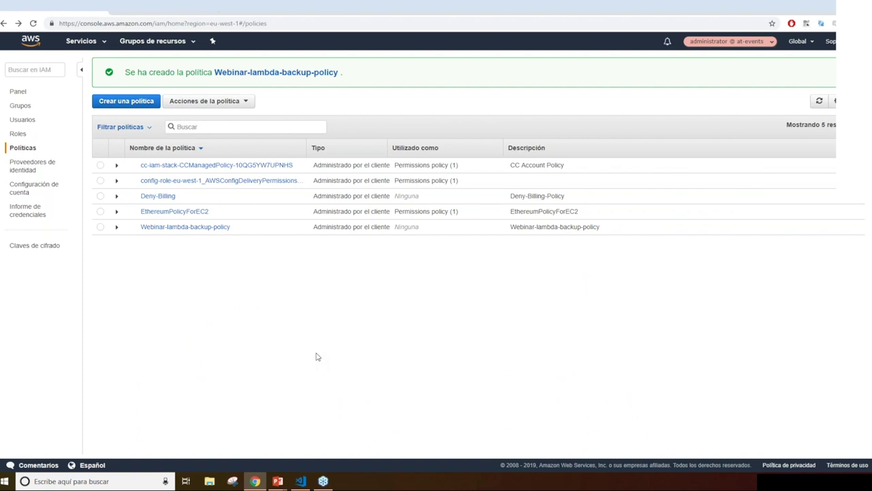
{"action": "left_click", "coordinate": [247, 230]}
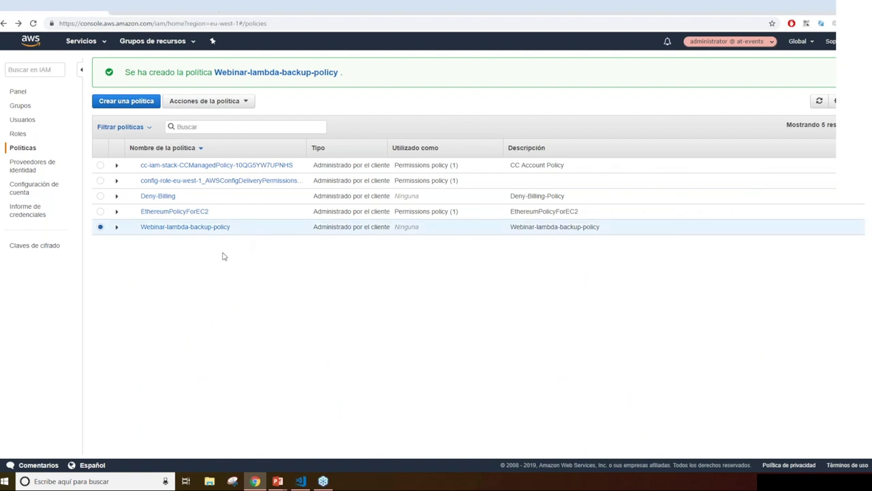
{"action": "left_click", "coordinate": [117, 227]}
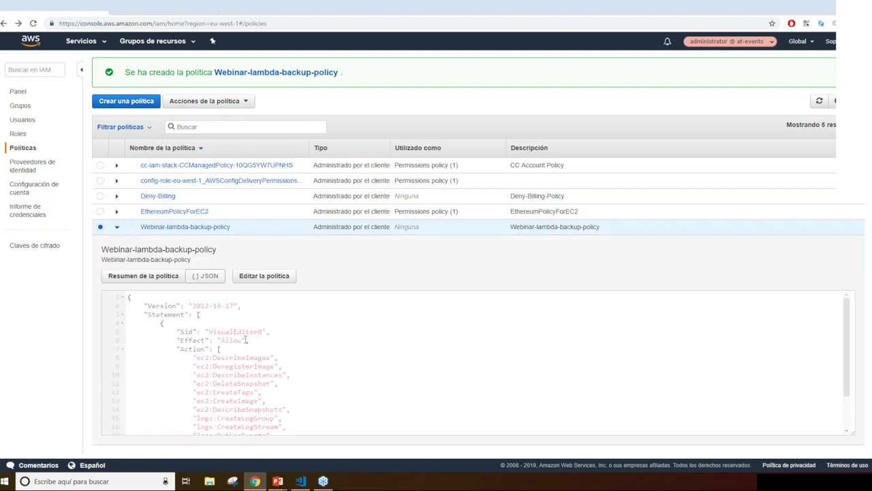
{"action": "scroll", "coordinate": [267, 316], "scroll_direction": "down", "scroll_amount": 3}
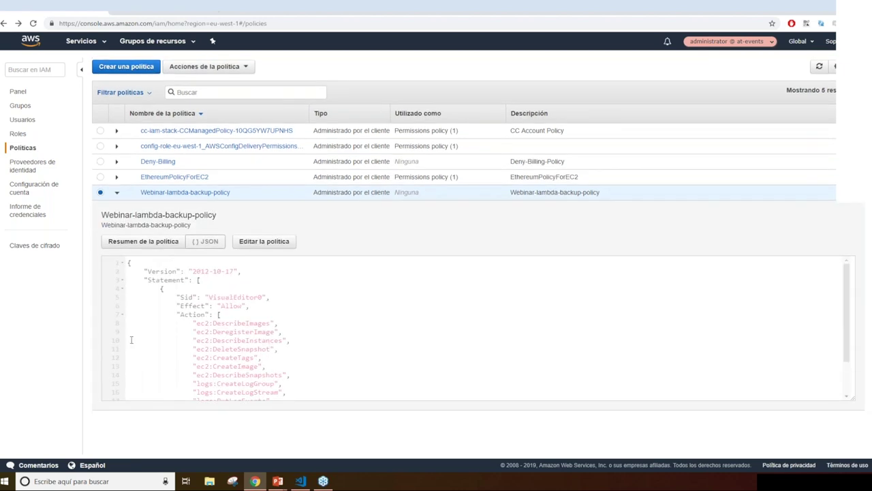
Start creating an IAM role for an AWS service with Lambda as its use case, and continue to its permissions.
{"action": "left_click", "coordinate": [38, 136]}
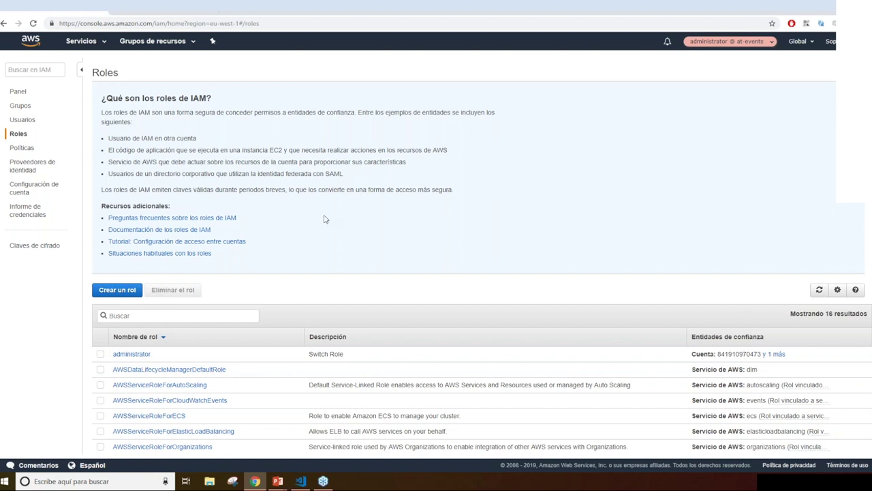
{"action": "left_click", "coordinate": [117, 290]}
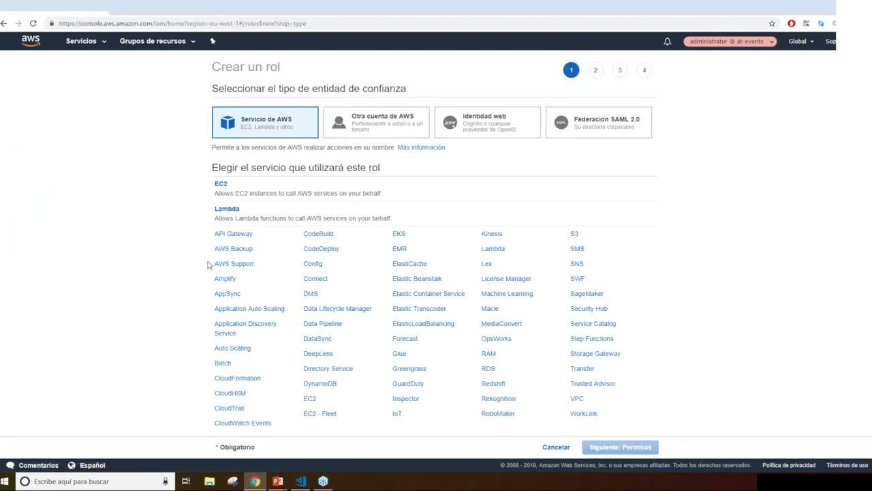
{"action": "left_click", "coordinate": [513, 254]}
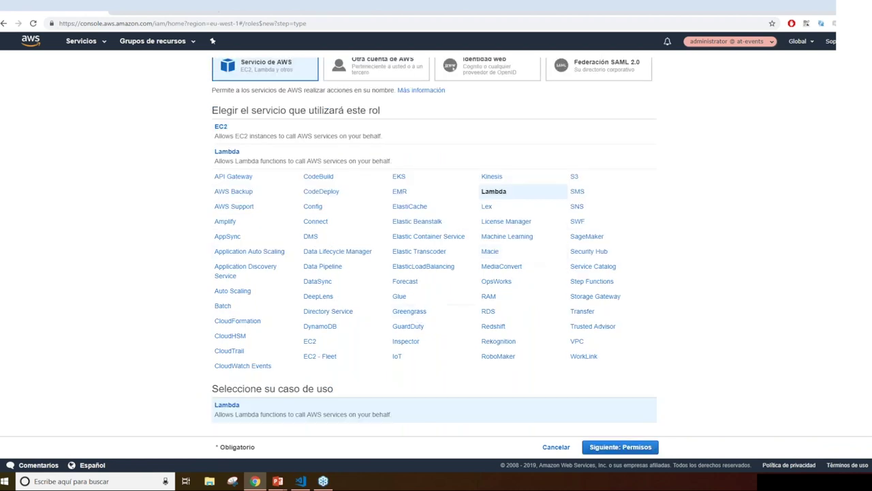
{"action": "left_click", "coordinate": [593, 447]}
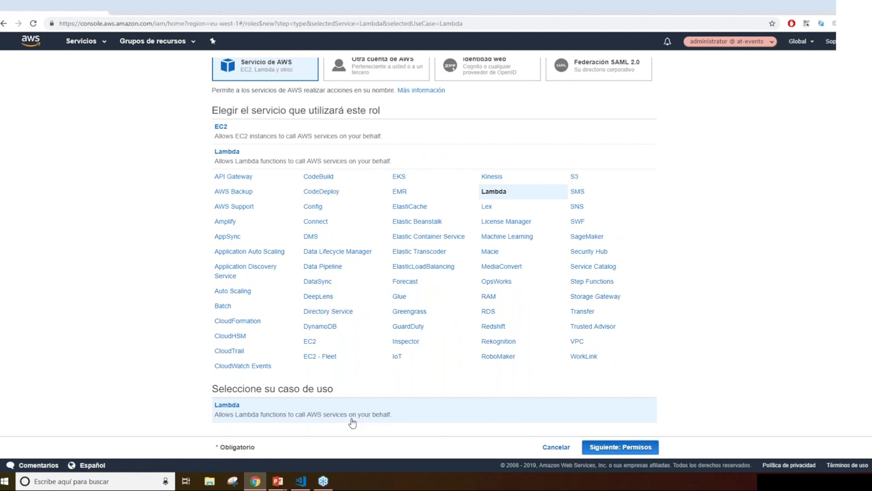
{"action": "left_click", "coordinate": [617, 447]}
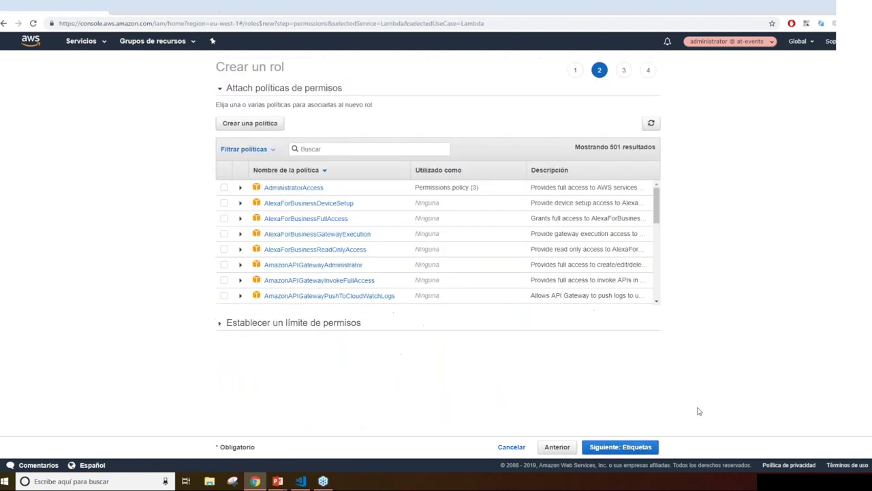
Filter the permissions policies to customer-managed ones and select Webinar-lambda-backup-policy for the new role.
{"action": "left_click", "coordinate": [244, 148]}
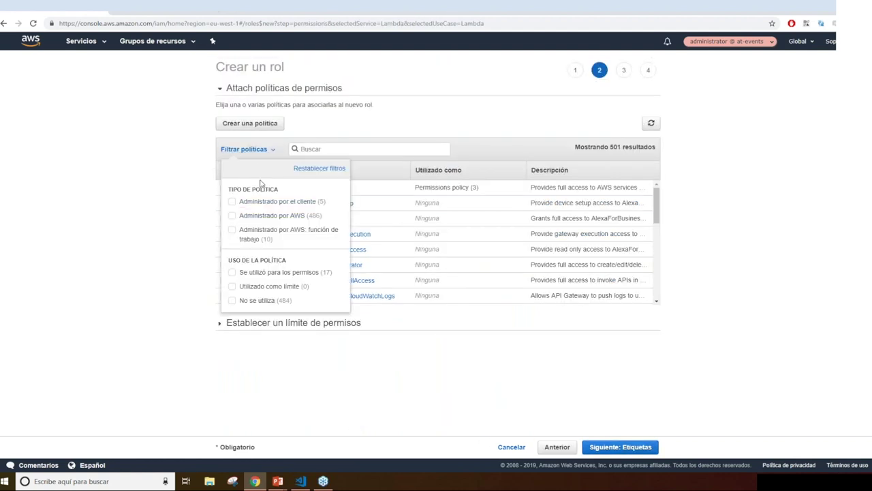
{"action": "left_click", "coordinate": [232, 202]}
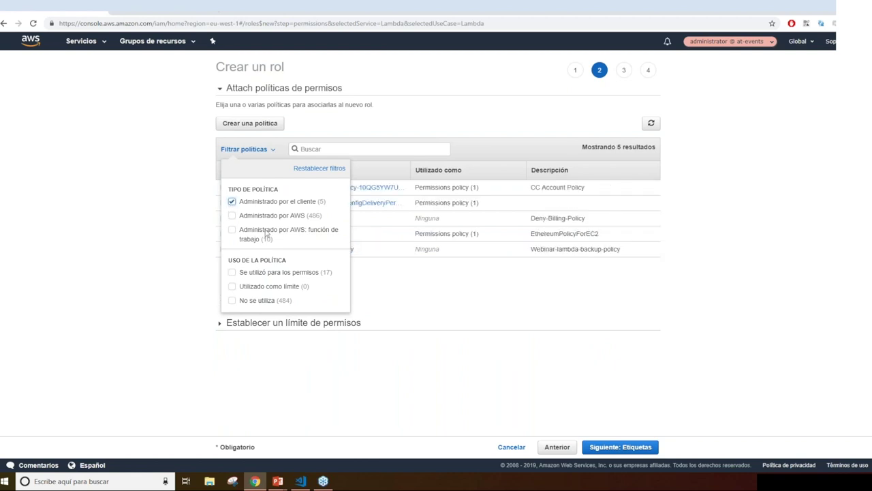
{"action": "left_click", "coordinate": [414, 323]}
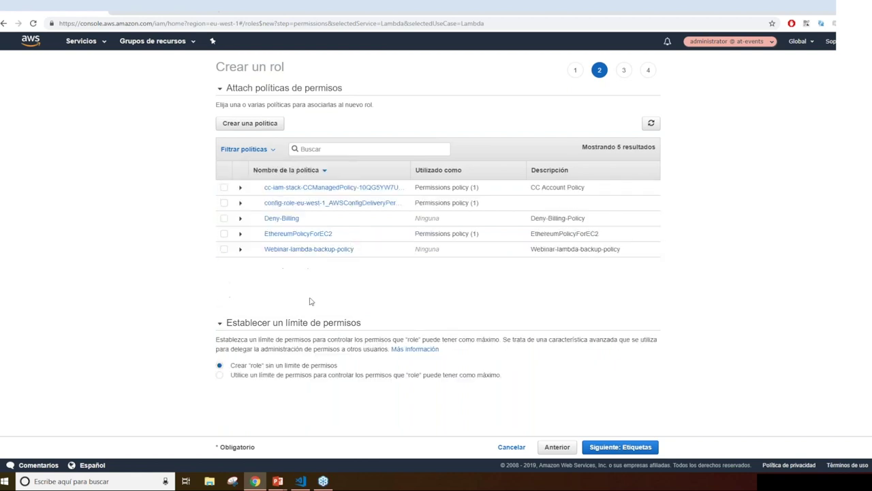
{"action": "left_click", "coordinate": [224, 251]}
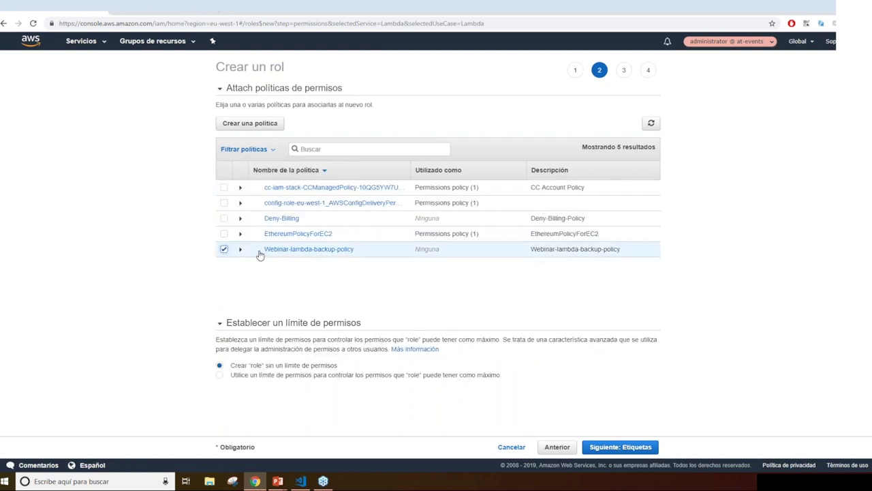
Skip the tags, enter Webinar-lambda-backup-role as both the role's name and description, and create the role.
{"action": "left_click", "coordinate": [628, 448]}
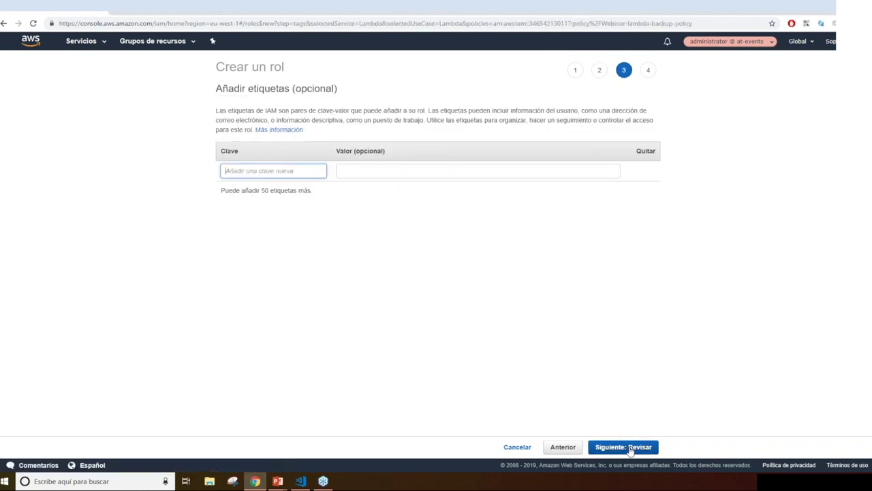
{"action": "left_click", "coordinate": [627, 448]}
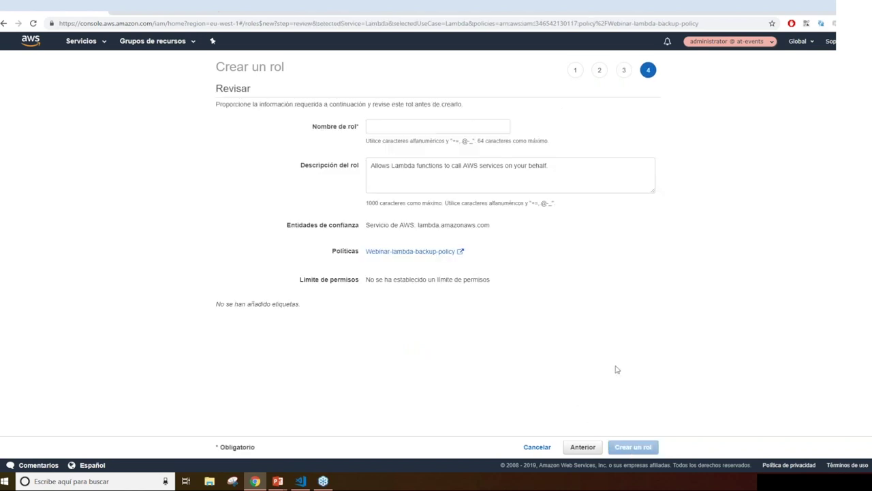
{"action": "left_click", "coordinate": [300, 482]}
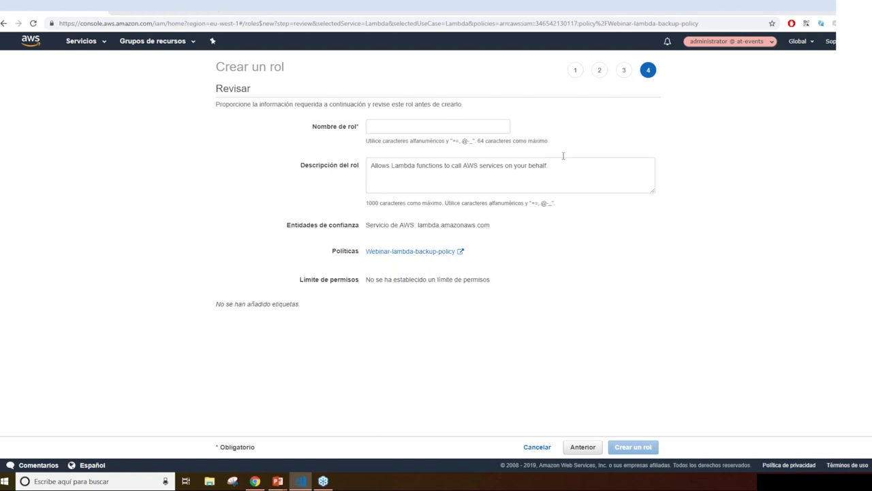
{"action": "left_click", "coordinate": [498, 128]}
{"action": "type", "text": "Webinar-lambda-backup-role"}
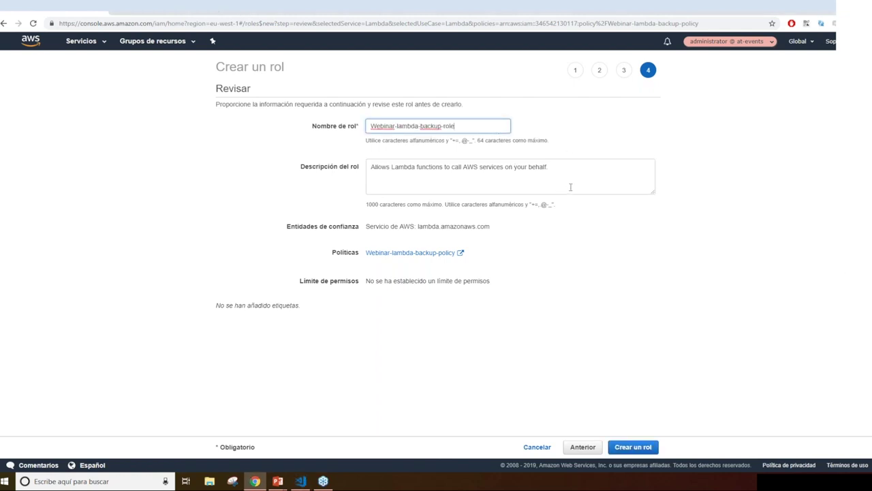
{"action": "triple_click", "coordinate": [594, 173]}
{"action": "type", "text": "Webinar-lambda-backup-role"}
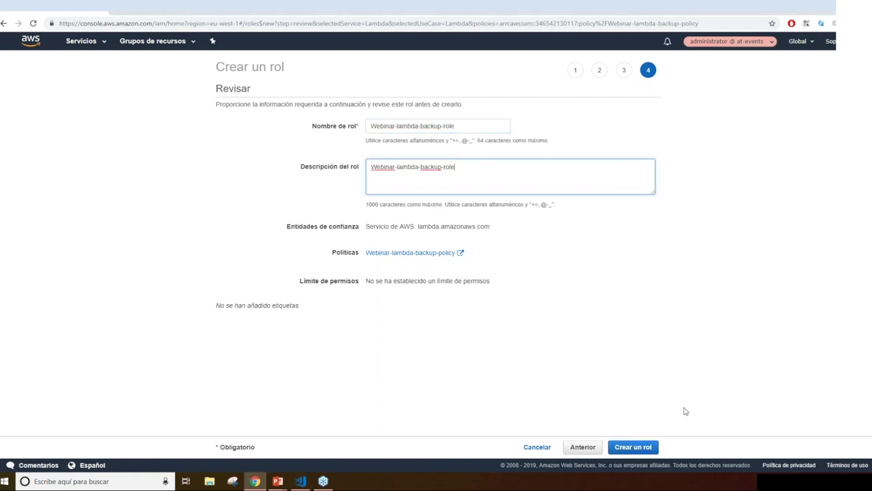
{"action": "left_click", "coordinate": [638, 448]}
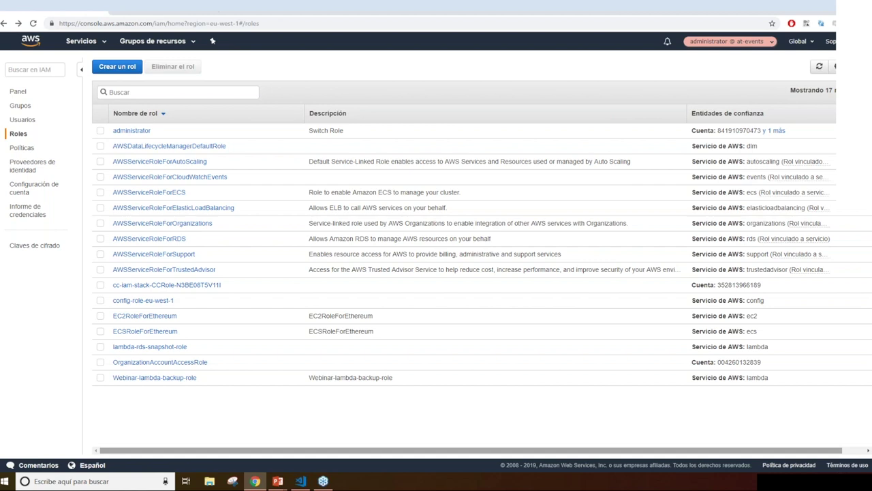
Start creating a Lambda function from scratch and name it Webinar-backup-lambda-creation.
{"action": "left_click", "coordinate": [102, 43]}
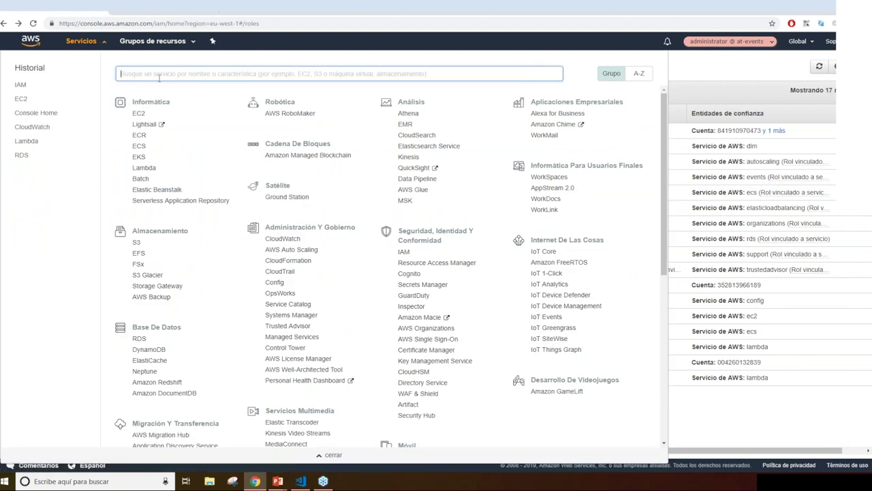
{"action": "left_click", "coordinate": [139, 167]}
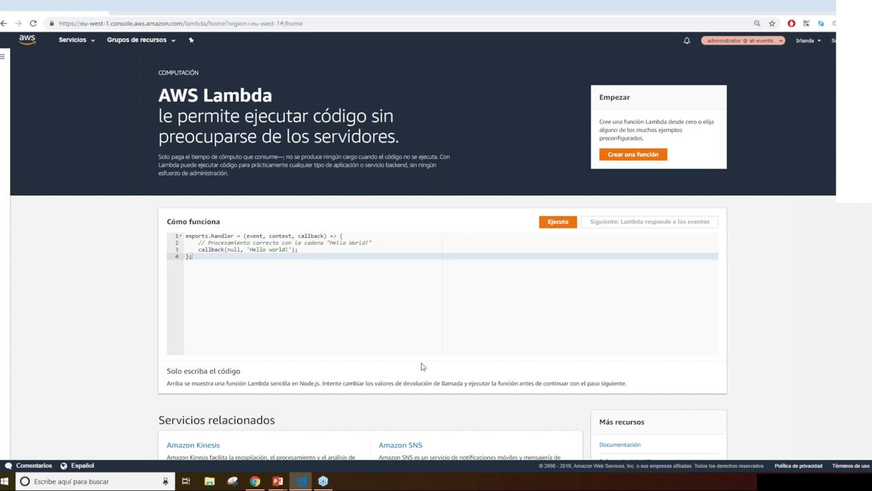
{"action": "left_click", "coordinate": [641, 162]}
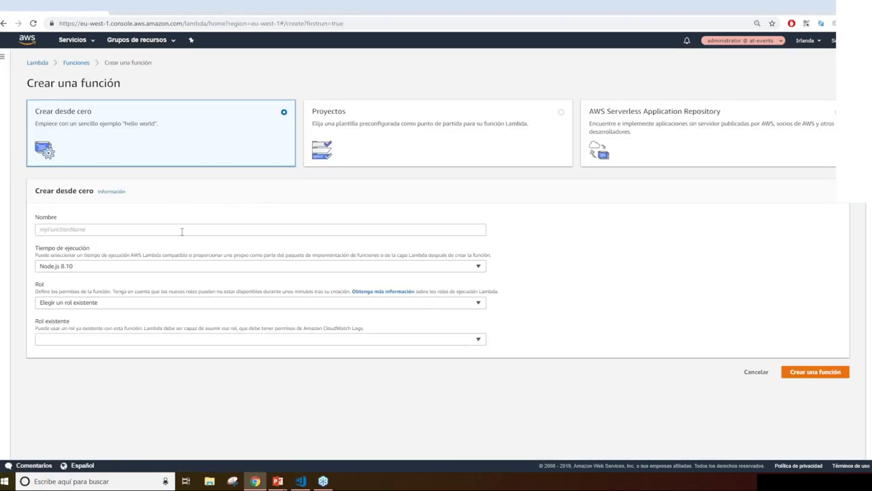
{"action": "left_click", "coordinate": [182, 230]}
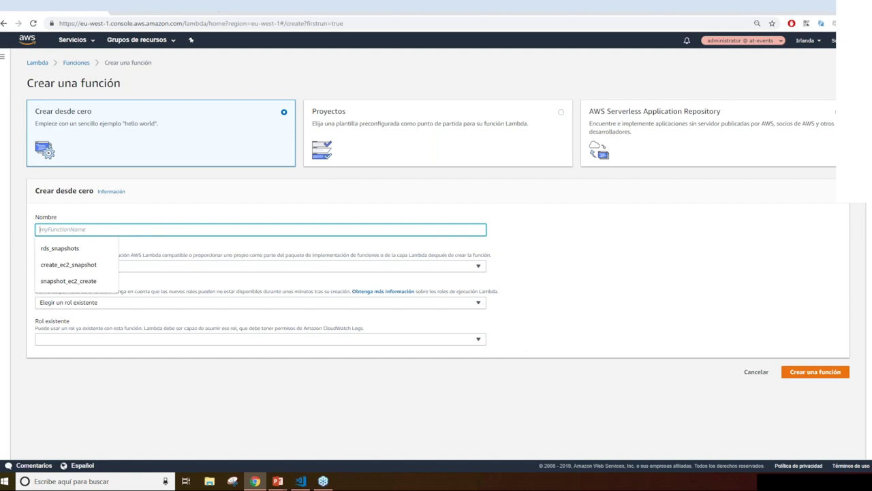
{"action": "type", "text": "Webinar-backup-lambda-rea"}
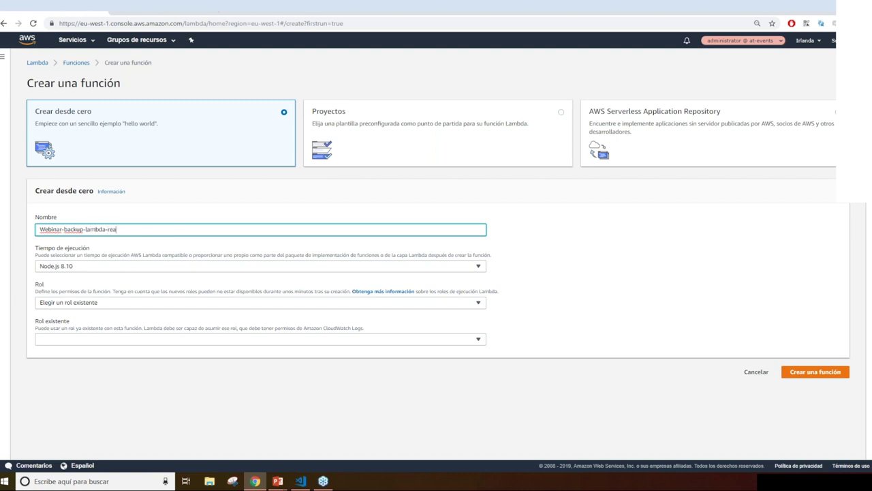
{"action": "key", "text": "BackSpace"}
{"action": "key", "text": "BackSpace"}
{"action": "key", "text": "BackSpace"}
{"action": "type", "text": "creation"}
Set the runtime to Python 2.7, assign the existing role Webinar-lambda-backup-role, and create the function.
{"action": "left_click", "coordinate": [184, 268]}
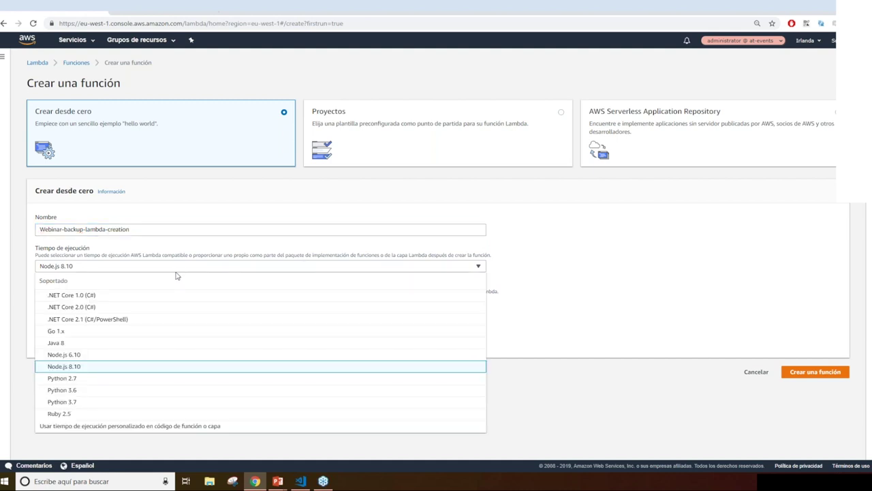
{"action": "left_click", "coordinate": [118, 382]}
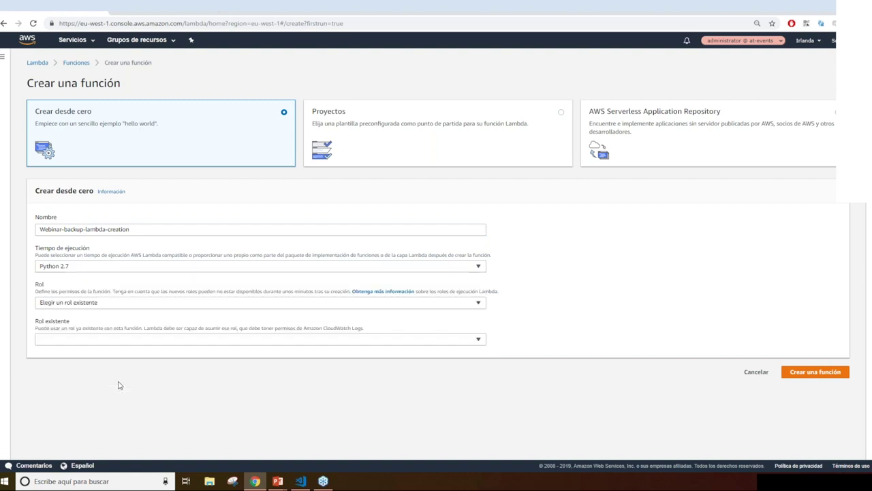
{"action": "left_click", "coordinate": [282, 303]}
{"action": "left_click", "coordinate": [283, 312]}
{"action": "left_click", "coordinate": [225, 341]}
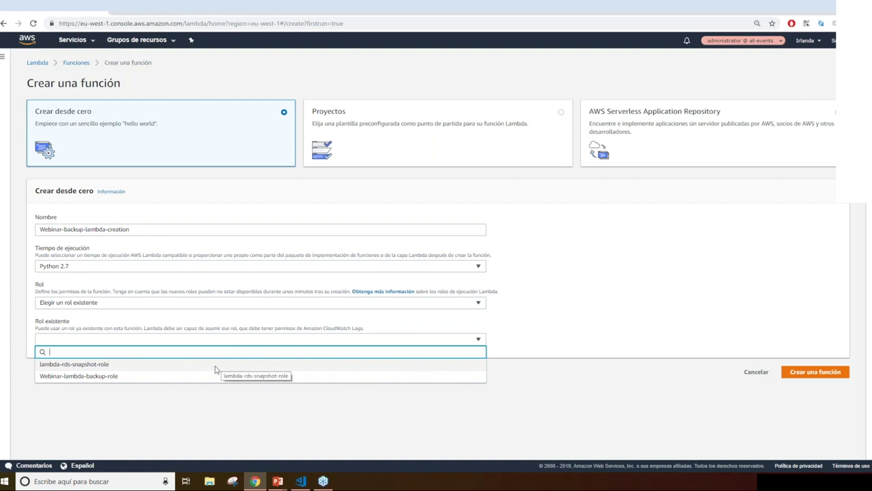
{"action": "left_click", "coordinate": [164, 376]}
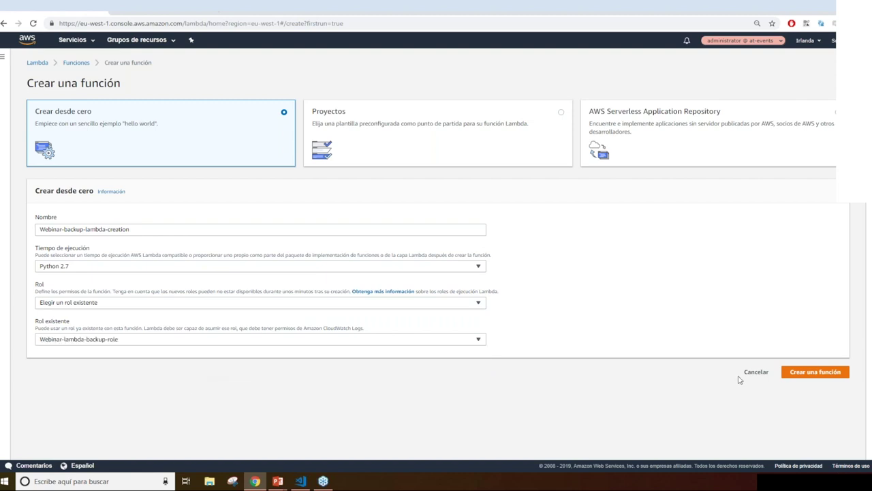
{"action": "left_click", "coordinate": [816, 374]}
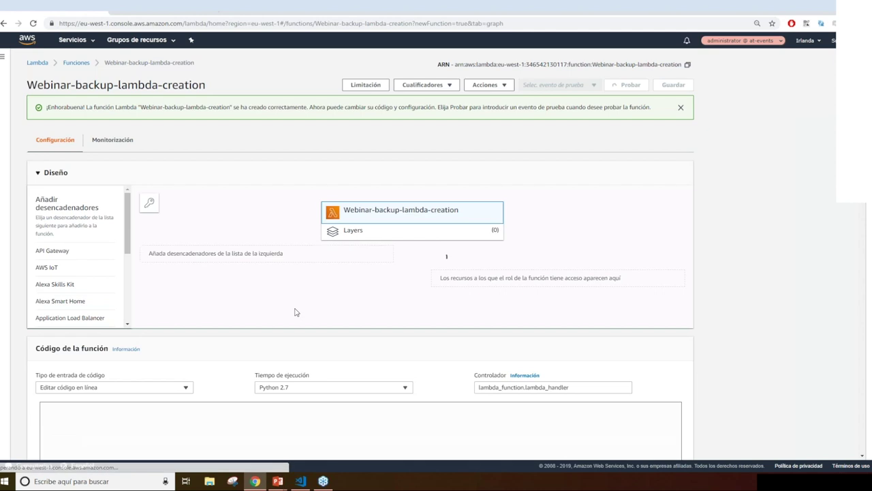
Replace the default code in lambda_function with the copied Automated AMI Backups script.
{"action": "scroll", "coordinate": [491, 298], "scroll_direction": "down", "scroll_amount": 3}
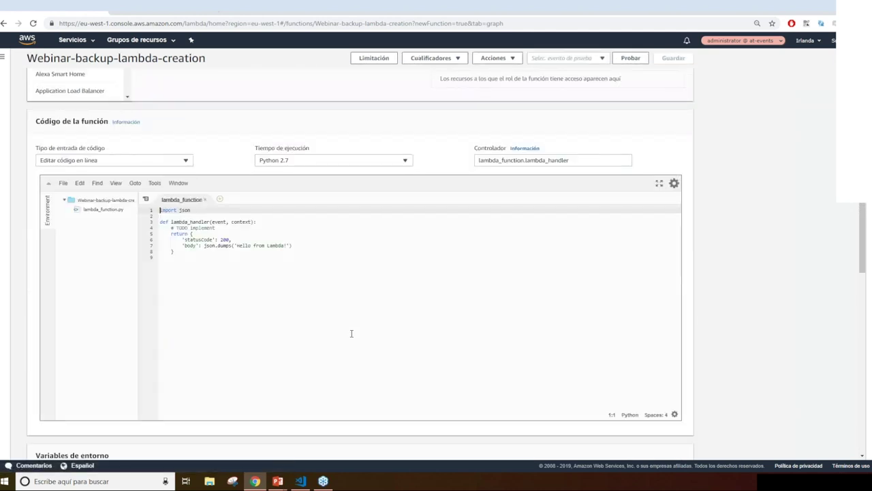
{"action": "left_click_drag", "start_coordinate": [292, 298], "coordinate": [104, 185]}
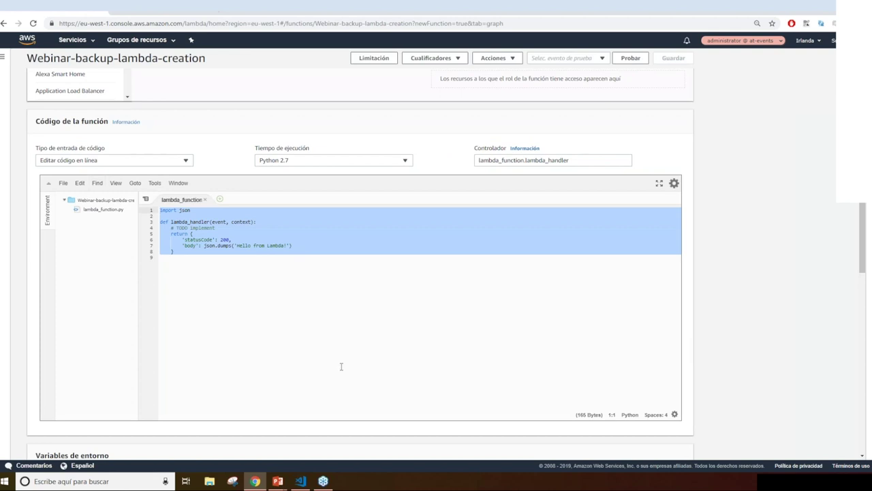
{"action": "key", "text": "ctrl+v"}
{"action": "scroll", "coordinate": [341, 367], "scroll_direction": "up", "scroll_amount": 15}
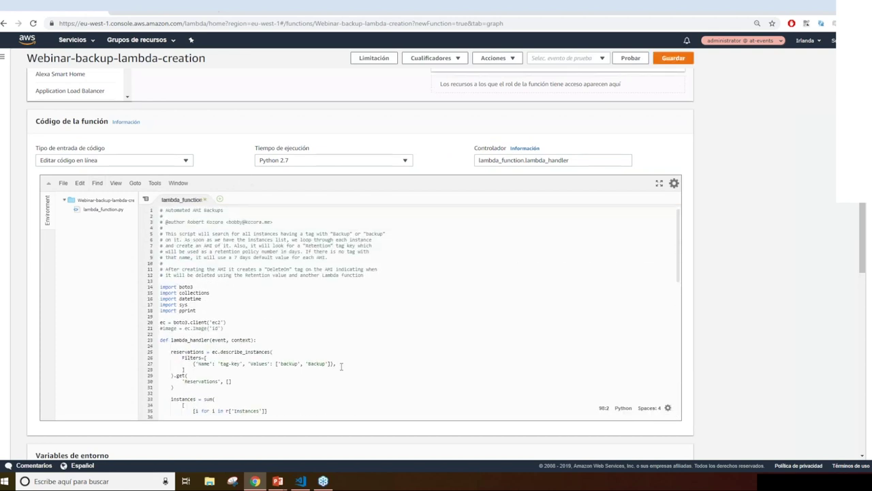
Examine the function's linked resources and the pasted script's handling of instances and the default retention days.
{"action": "scroll", "coordinate": [341, 367], "scroll_direction": "up", "scroll_amount": 2}
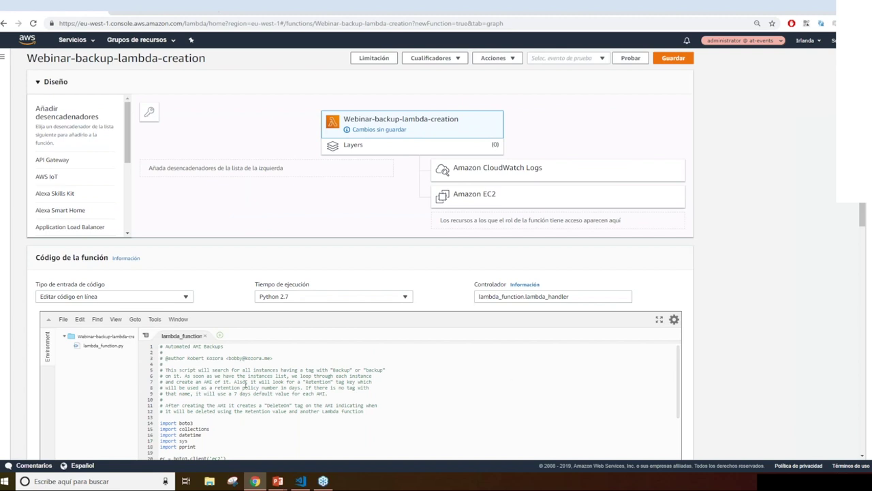
{"action": "scroll", "coordinate": [713, 375], "scroll_direction": "down", "scroll_amount": 3}
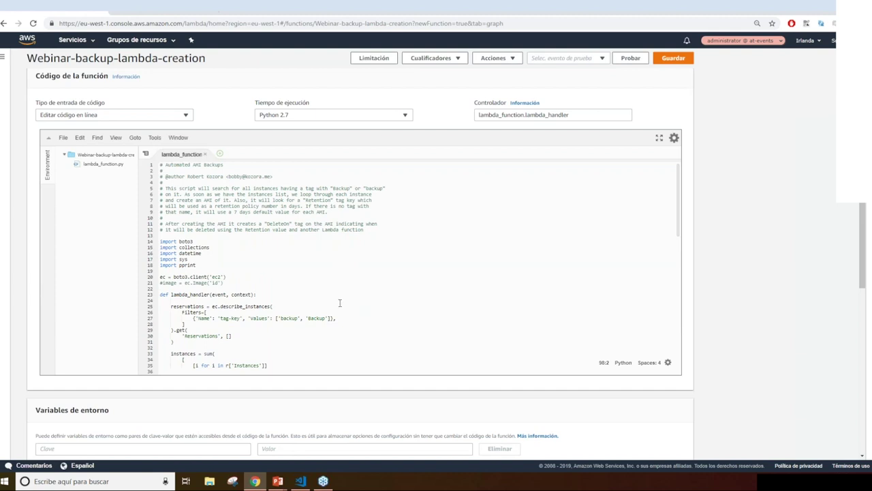
{"action": "scroll", "coordinate": [340, 303], "scroll_direction": "down", "scroll_amount": 5}
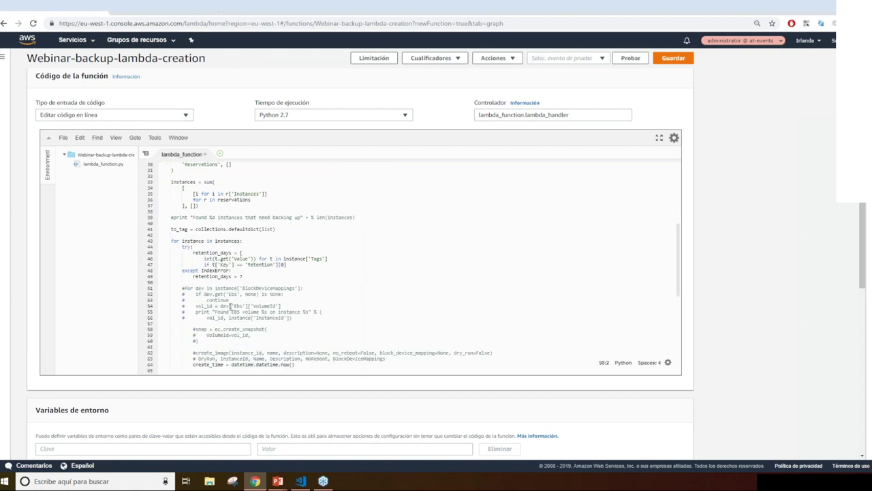
{"action": "double_click", "coordinate": [241, 276]}
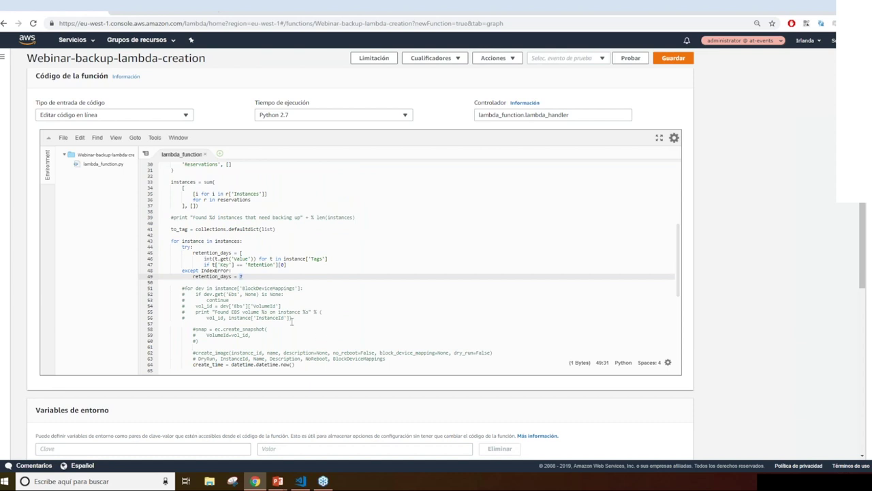
{"action": "left_click", "coordinate": [331, 253]}
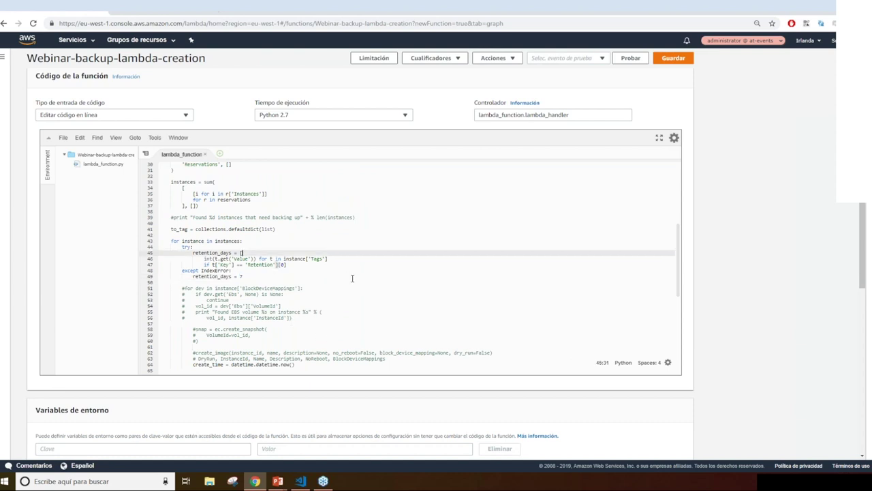
{"action": "scroll", "coordinate": [352, 278], "scroll_direction": "up", "scroll_amount": 5}
Change the script's tag-key filter values to backup_webinar and Backup_webinar.
{"action": "double_click", "coordinate": [292, 245]}
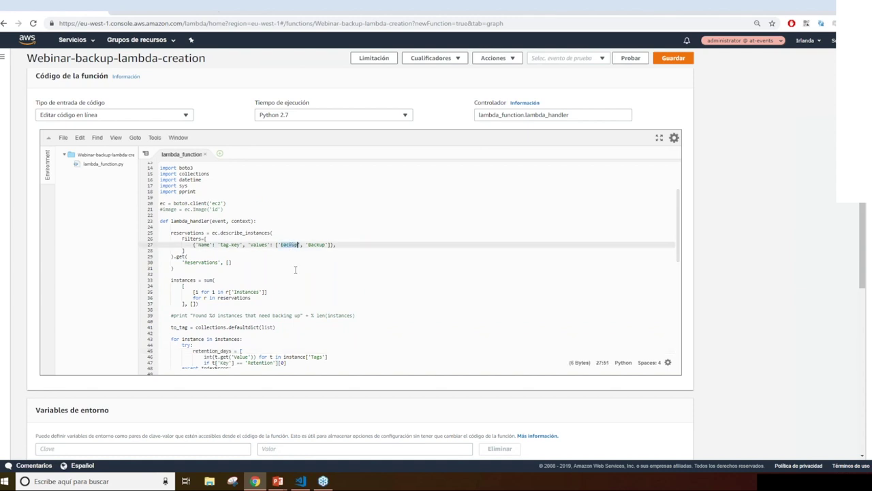
{"action": "left_click", "coordinate": [300, 481]}
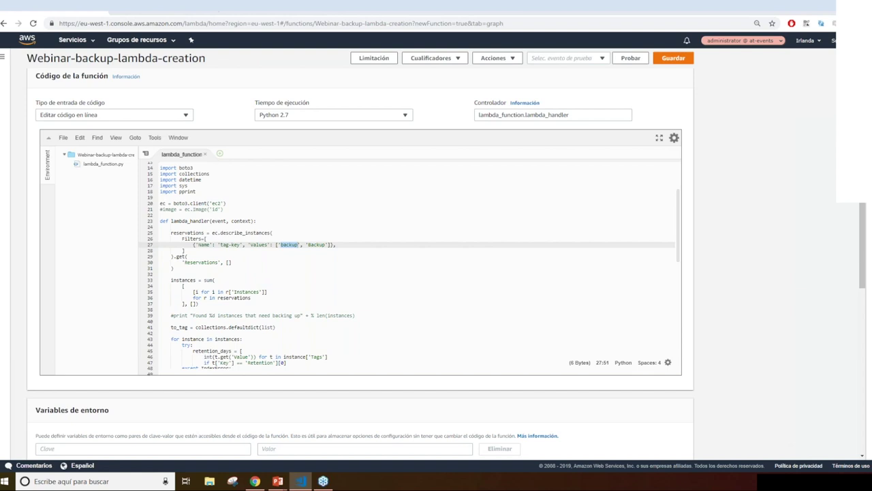
{"action": "left_click", "coordinate": [298, 244]}
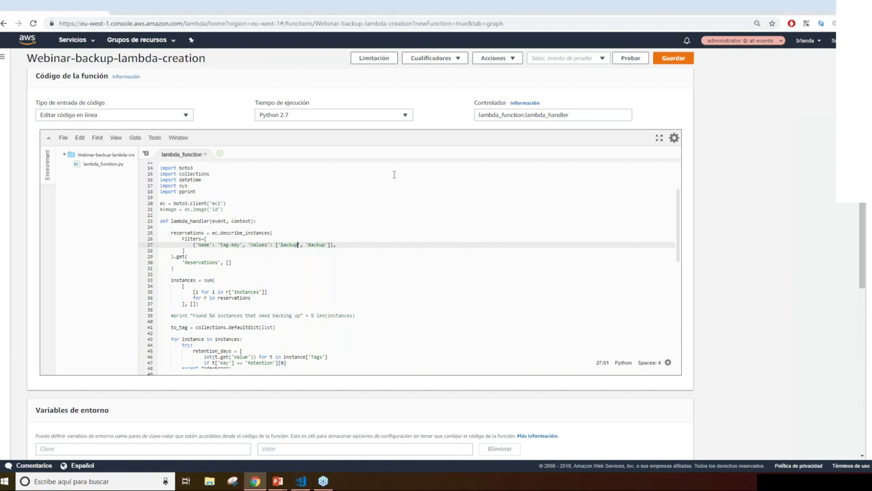
{"action": "type", "text": "_webinar"}
{"action": "key", "text": "ctrl+s"}
{"action": "key", "text": "Up"}
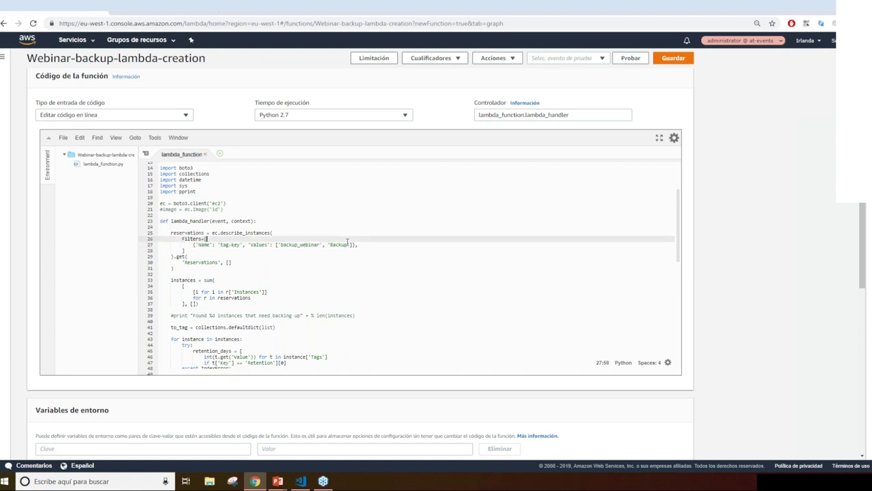
{"action": "key", "text": "Down"}
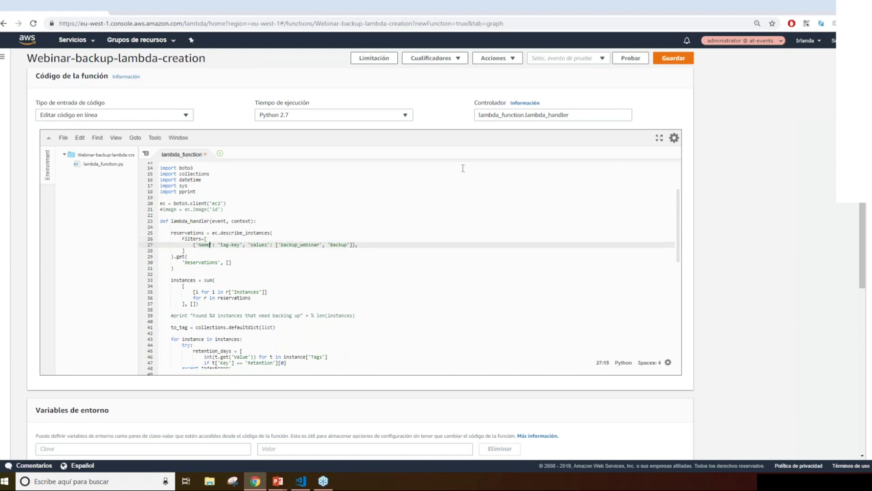
{"action": "key", "text": "Right"}
{"action": "type", "text": "_webinar"}
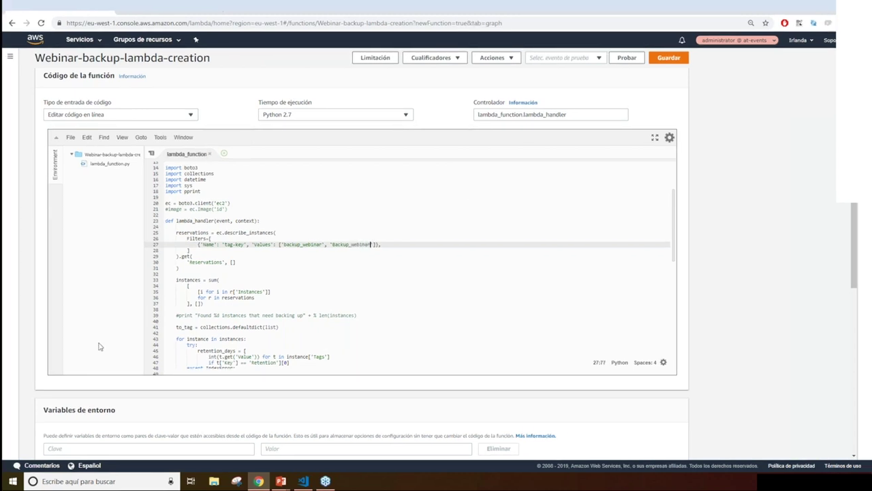
Try to add a CloudWatch Logs trigger to the function with Webinar-lambda-backup-creation-event as its filter name.
{"action": "scroll", "coordinate": [98, 347], "scroll_direction": "up", "scroll_amount": 4}
{"action": "scroll", "coordinate": [63, 211], "scroll_direction": "down", "scroll_amount": 3}
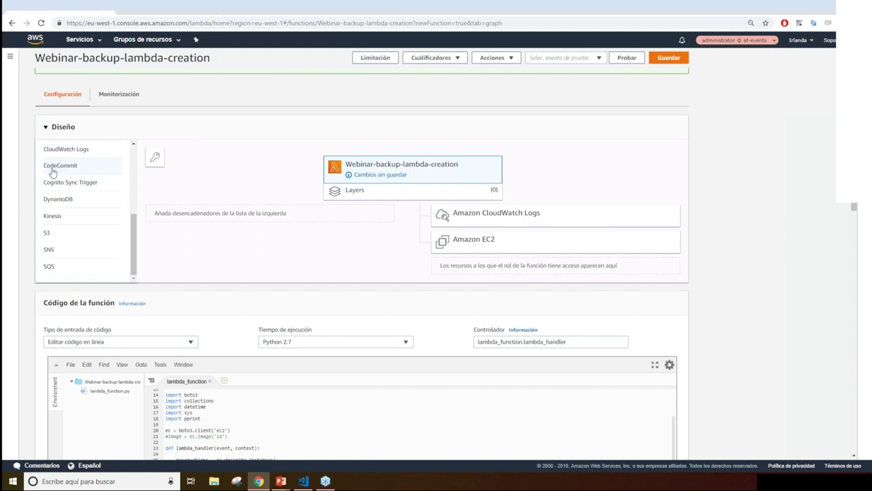
{"action": "left_click", "coordinate": [96, 160]}
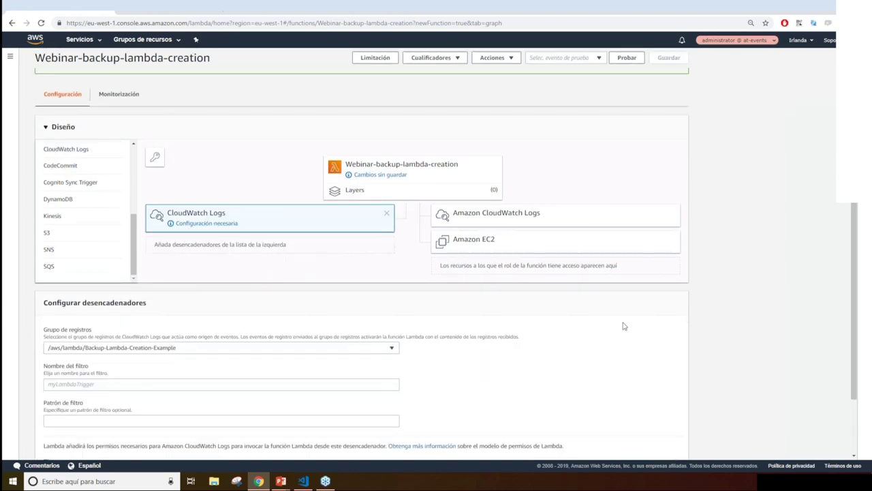
{"action": "scroll", "coordinate": [622, 327], "scroll_direction": "down", "scroll_amount": 1}
{"action": "left_click", "coordinate": [224, 339]}
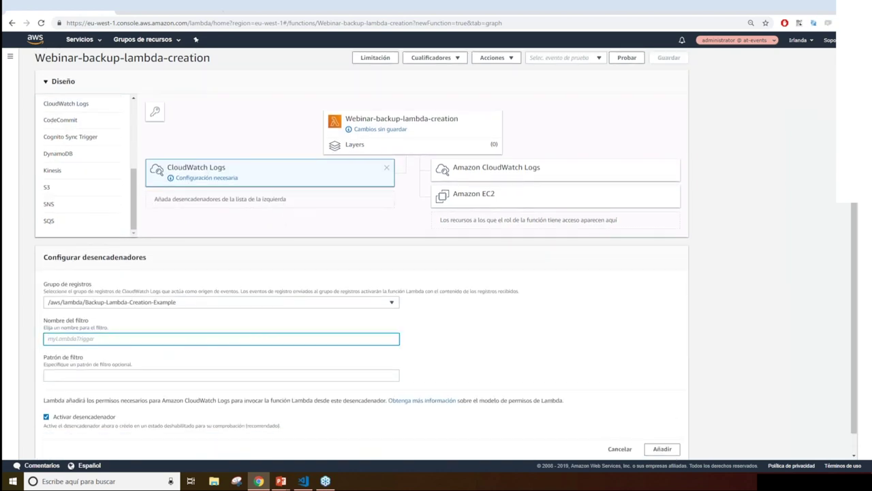
{"action": "key", "text": "alt+Tab"}
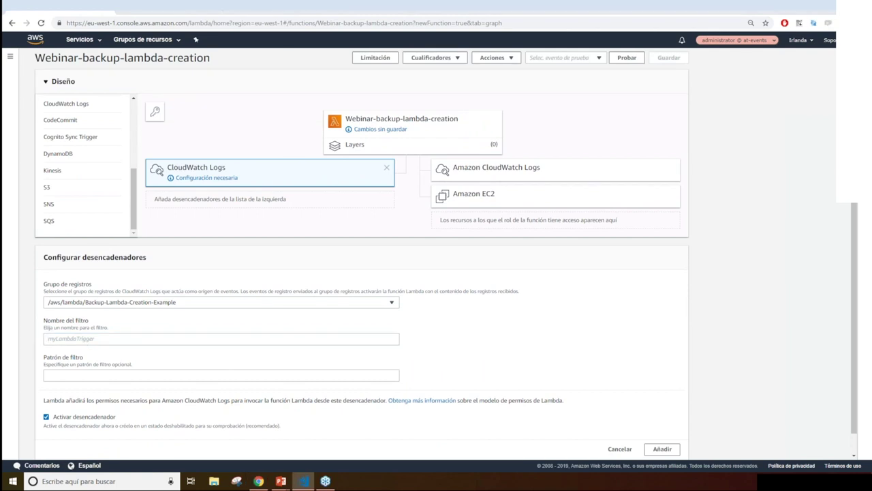
{"action": "key", "text": "alt+Tab"}
{"action": "left_click", "coordinate": [204, 337]}
{"action": "key", "text": "ctrl+v"}
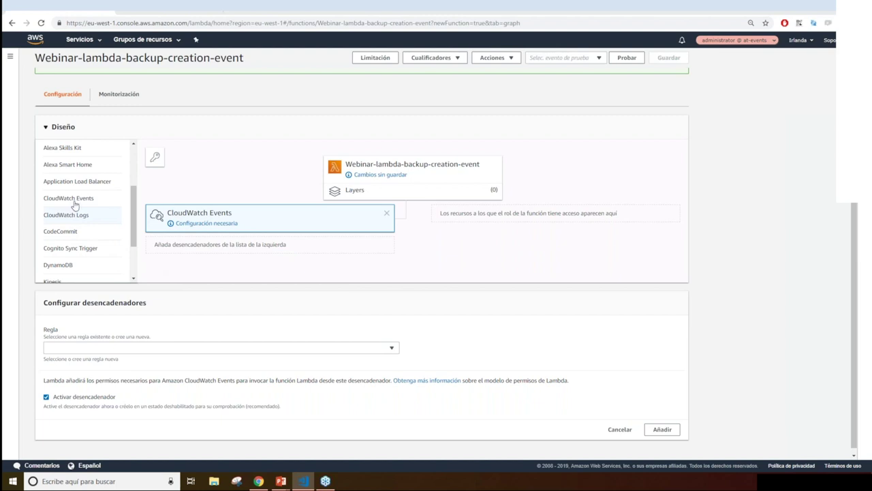
Choose a new rule for the CloudWatch Events trigger and name it Webinar-lambda-backup-delete-event.
{"action": "left_click", "coordinate": [261, 350]}
{"action": "left_click", "coordinate": [260, 349]}
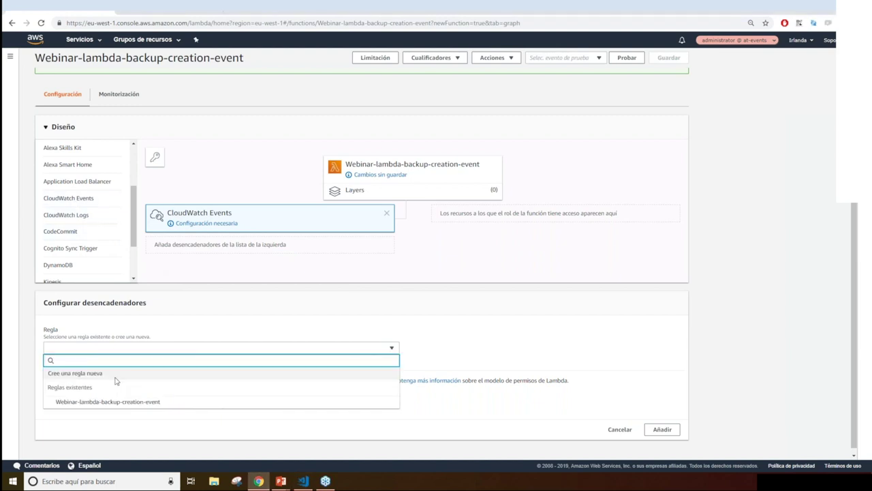
{"action": "left_click", "coordinate": [115, 376]}
{"action": "left_click", "coordinate": [116, 391]}
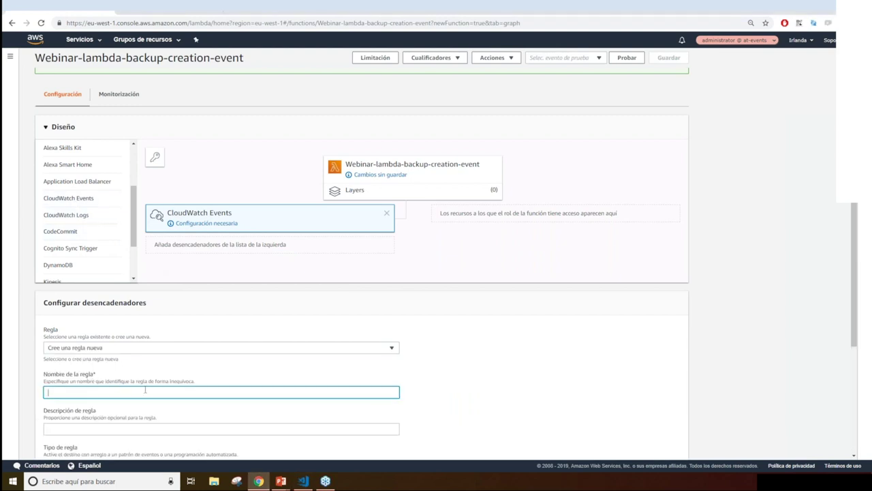
{"action": "type", "text": "Evento borrado: Webinar-lambda-backup-delete-event"}
{"action": "scroll", "coordinate": [466, 387], "scroll_direction": "down", "scroll_amount": 2}
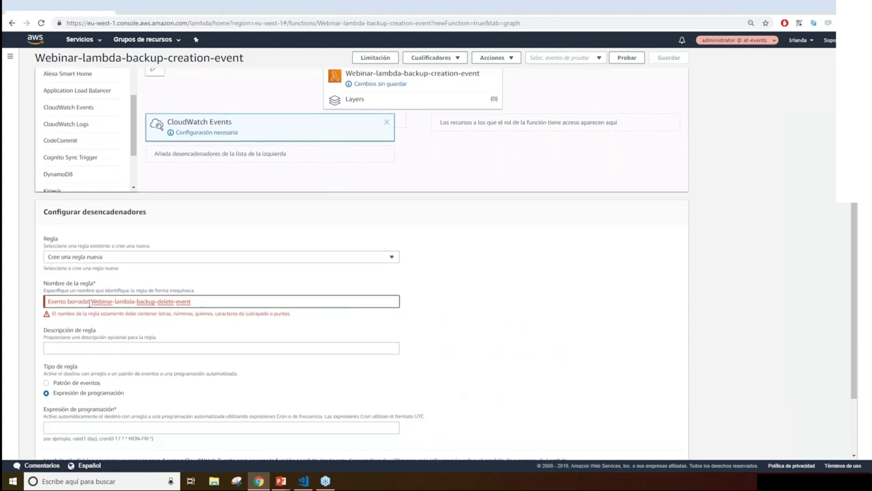
{"action": "left_click_drag", "start_coordinate": [90, 301], "coordinate": [3, 294]}
{"action": "key", "text": "BackSpace"}
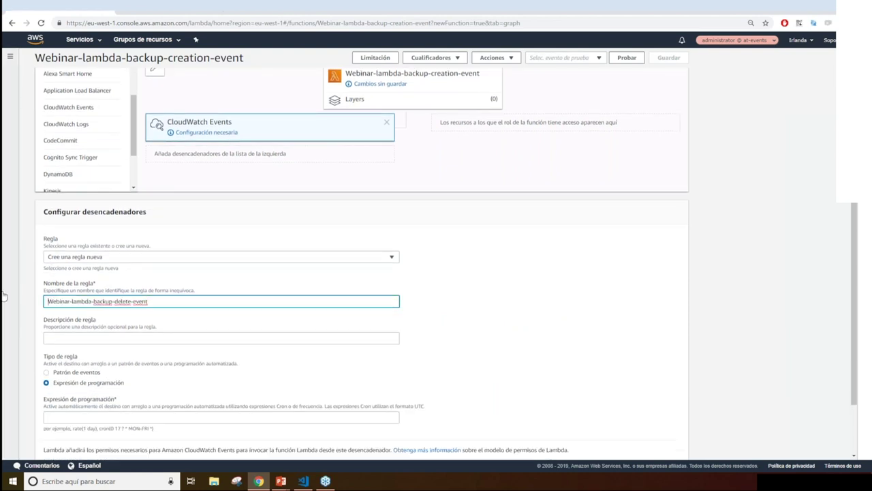
{"action": "key", "text": "ctrl+shift+Right"}
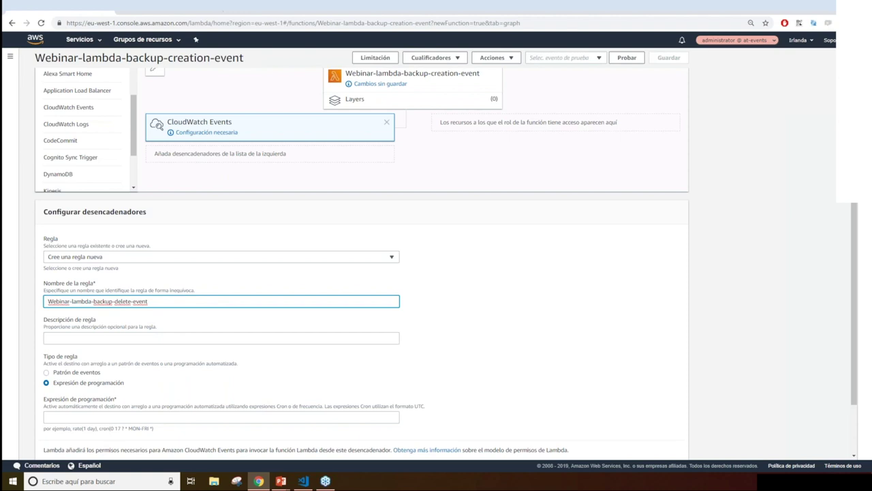
Set the rule's description and schedule expression to cron(00 18 * * ? *) and add the trigger.
{"action": "key", "text": "alt+Tab"}
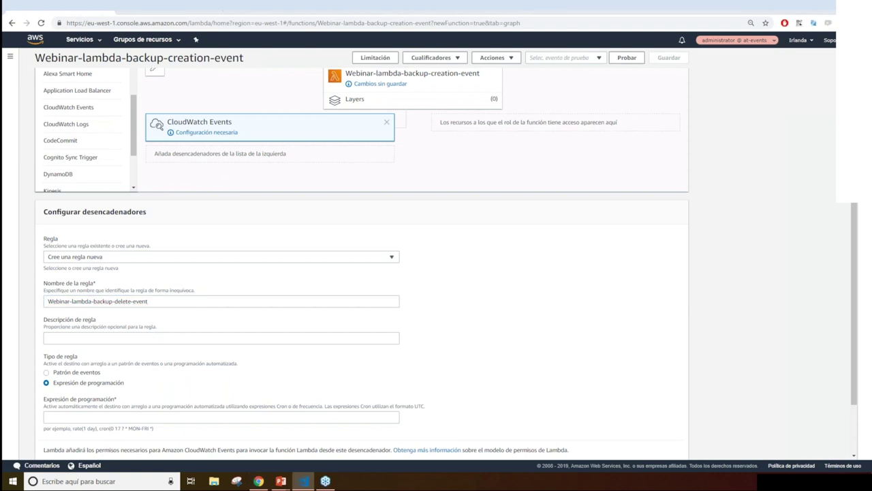
{"action": "left_click", "coordinate": [141, 335]}
{"action": "type", "text": "cron(00 18 * * ? *)"}
{"action": "left_click", "coordinate": [127, 414]}
{"action": "type", "text": "cron(00 18 * * ? *)"}
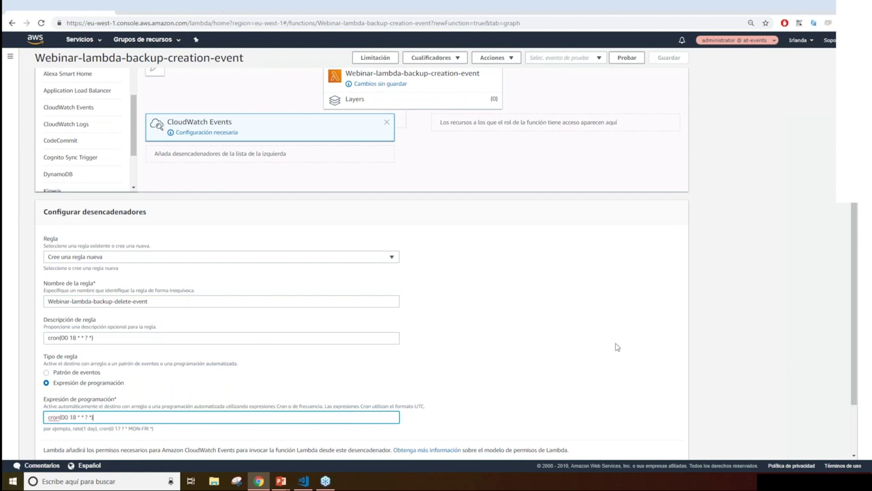
{"action": "scroll", "coordinate": [613, 351], "scroll_direction": "down", "scroll_amount": 1}
{"action": "scroll", "coordinate": [612, 357], "scroll_direction": "down", "scroll_amount": 1}
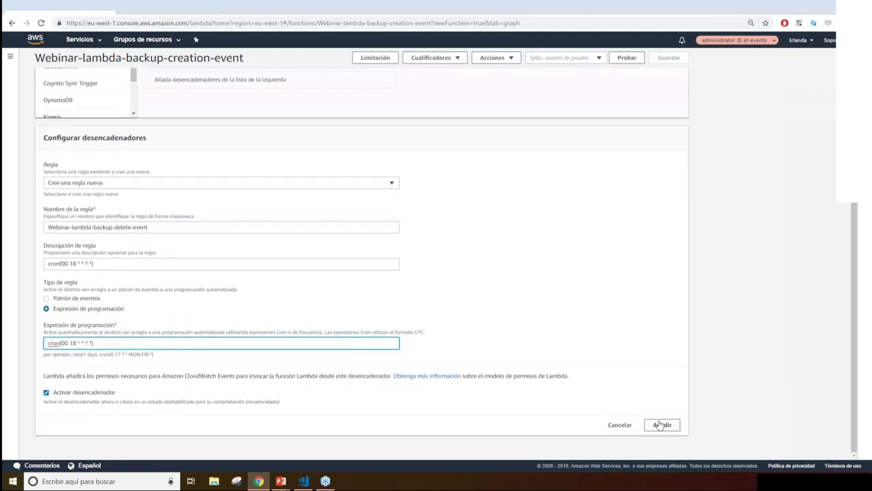
{"action": "left_click", "coordinate": [660, 424]}
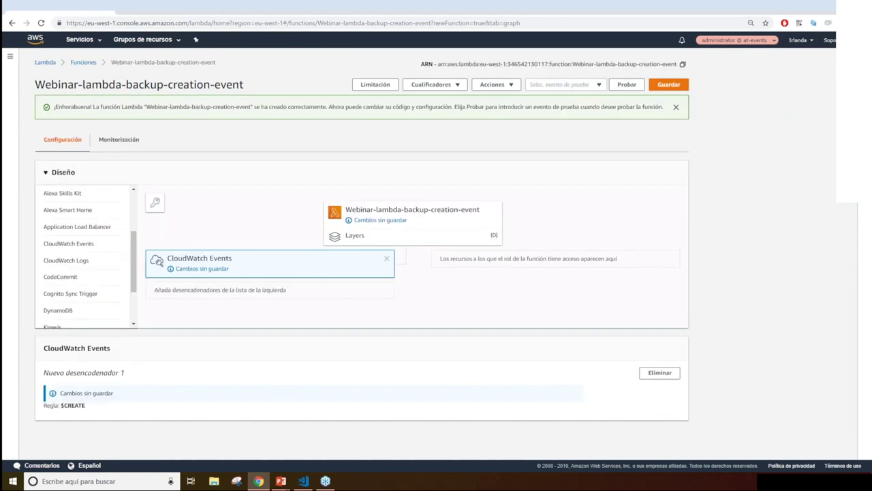
Dismiss the creation notice, select lambda-rds-snapshot-role as the function's existing execution role, and save the function.
{"action": "left_click", "coordinate": [677, 107]}
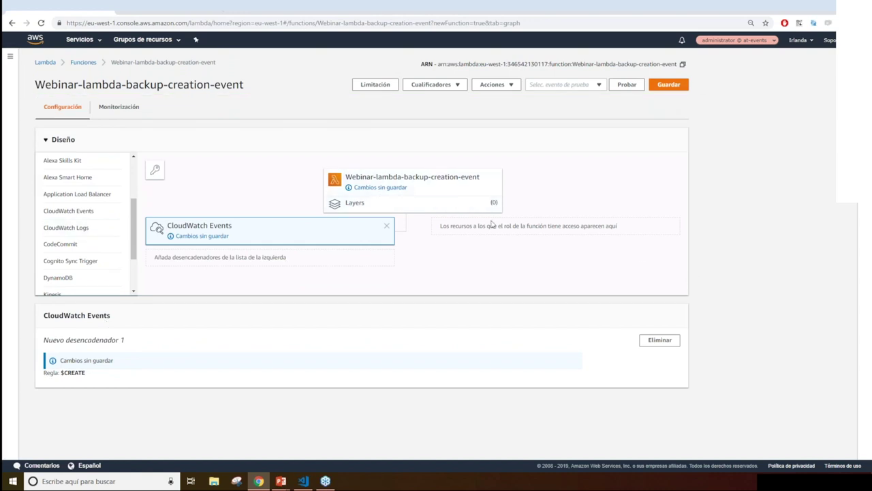
{"action": "left_click", "coordinate": [447, 193]}
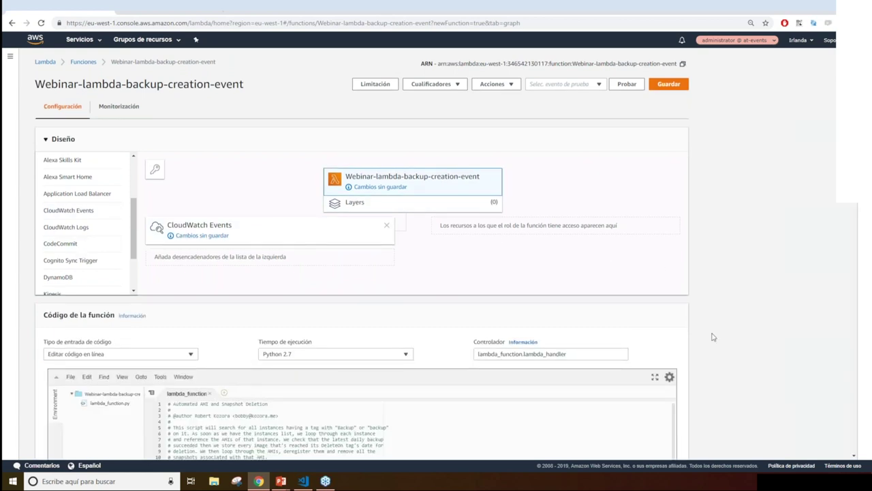
{"action": "scroll", "coordinate": [713, 337], "scroll_direction": "down", "scroll_amount": 15}
{"action": "left_click", "coordinate": [77, 193]}
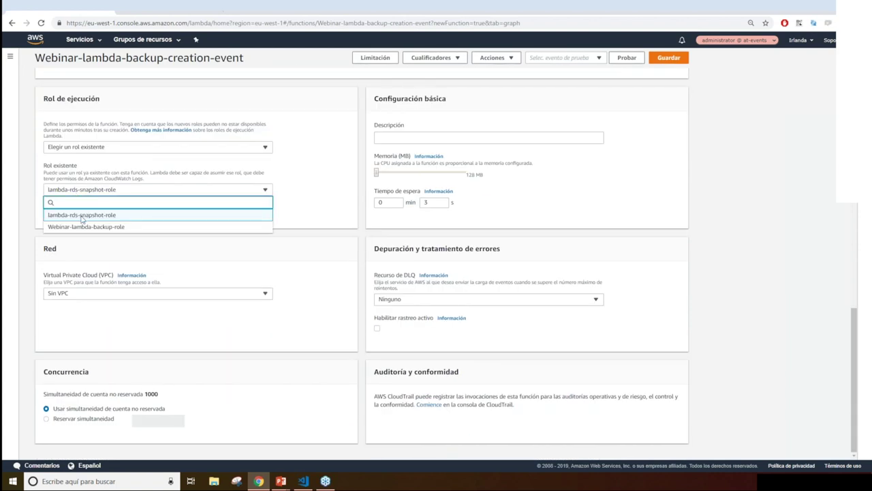
{"action": "left_click", "coordinate": [82, 218]}
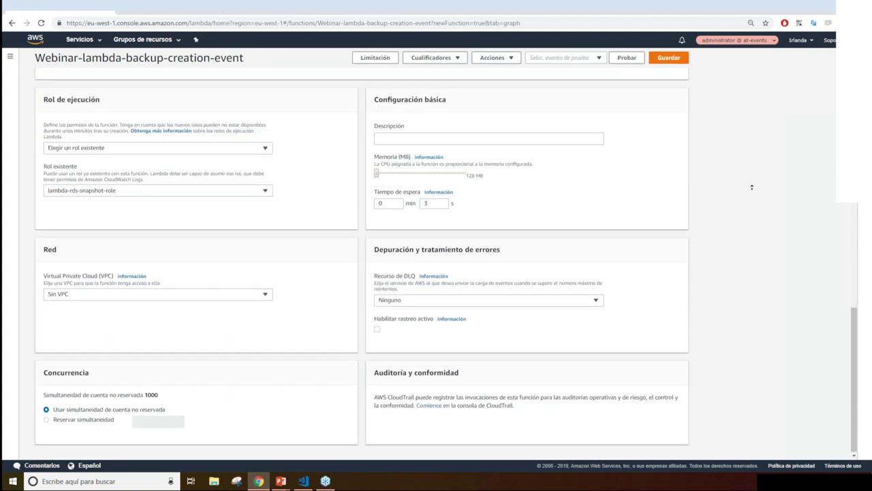
{"action": "scroll", "coordinate": [752, 215], "scroll_direction": "up", "scroll_amount": 15}
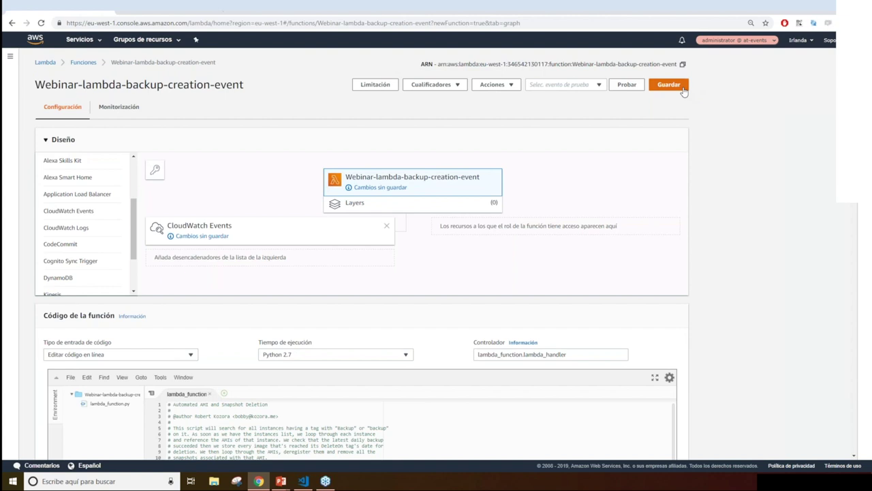
{"action": "left_click", "coordinate": [670, 85]}
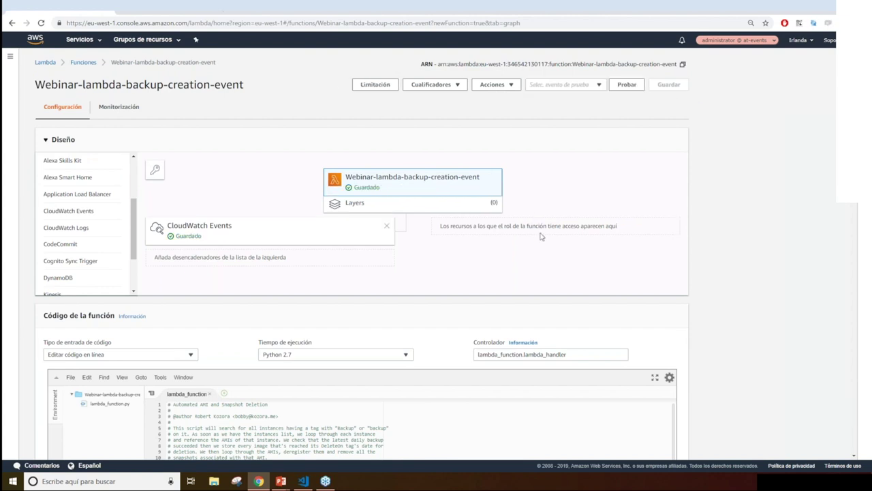
Change the function's existing execution role to Webinar-lambda-backup-role and save the function.
{"action": "scroll", "coordinate": [420, 257], "scroll_direction": "down", "scroll_amount": 15}
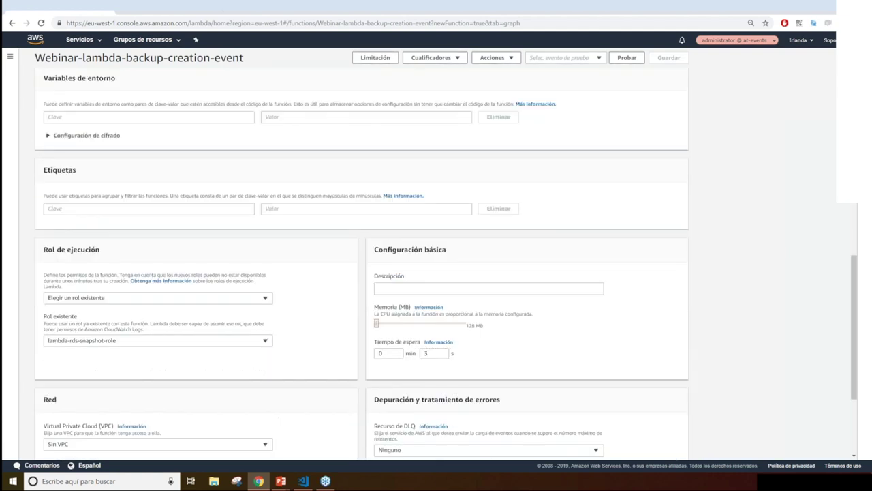
{"action": "left_click", "coordinate": [81, 276]}
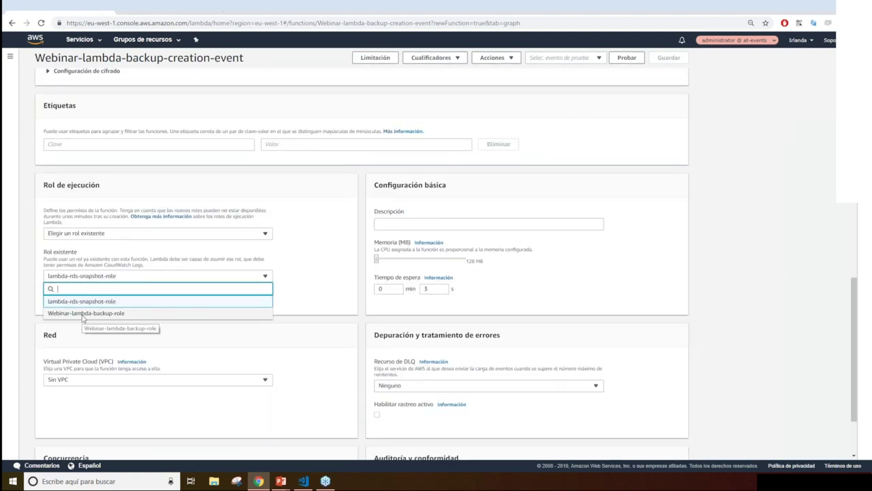
{"action": "left_click", "coordinate": [85, 314]}
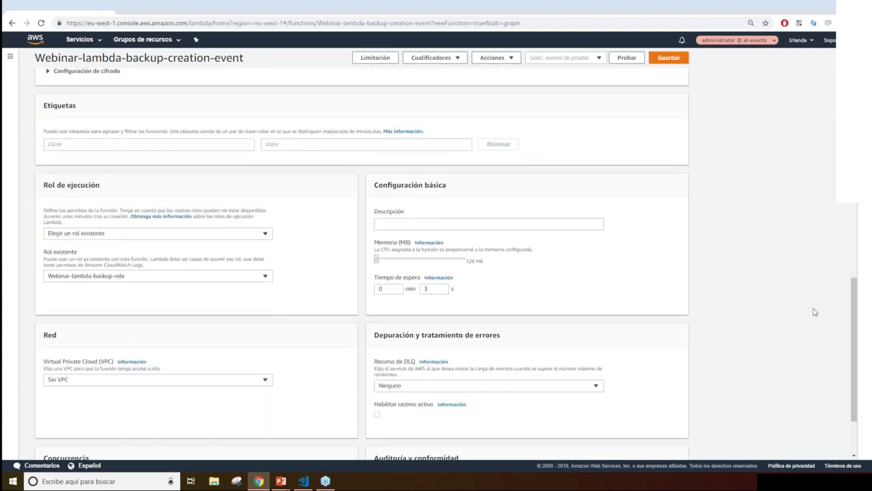
{"action": "left_click", "coordinate": [678, 63]}
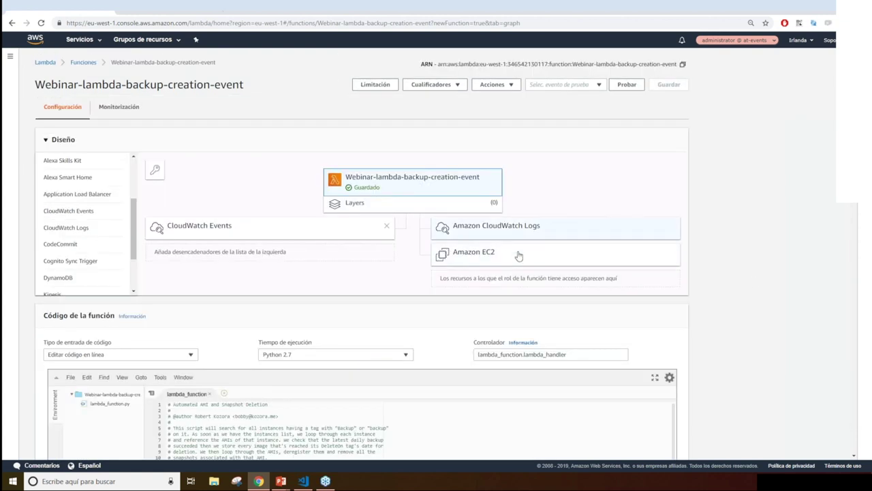
Switch to the running PowerPoint presentation and view the practical-demonstration slide with the AMI's EC2 snapshots.
{"action": "key", "text": "alt+Tab"}
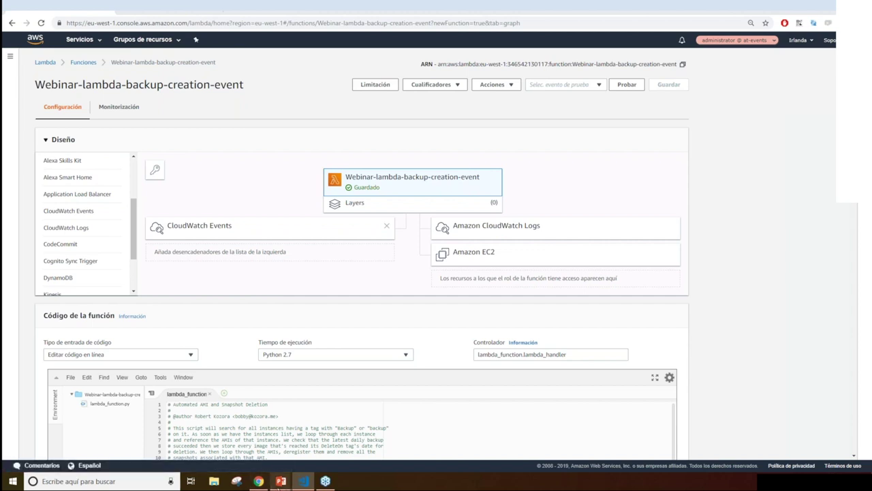
{"action": "mouse_move", "coordinate": [280, 484]}
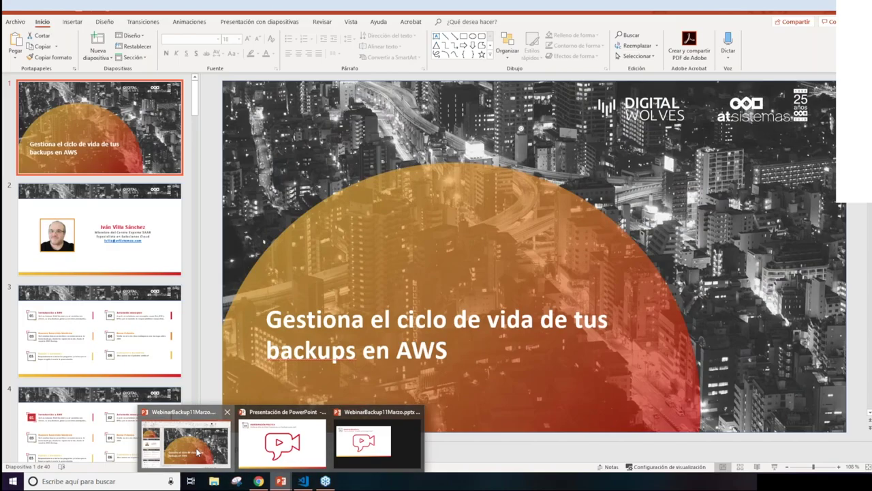
{"action": "left_click", "coordinate": [197, 452]}
{"action": "left_click", "coordinate": [191, 73]}
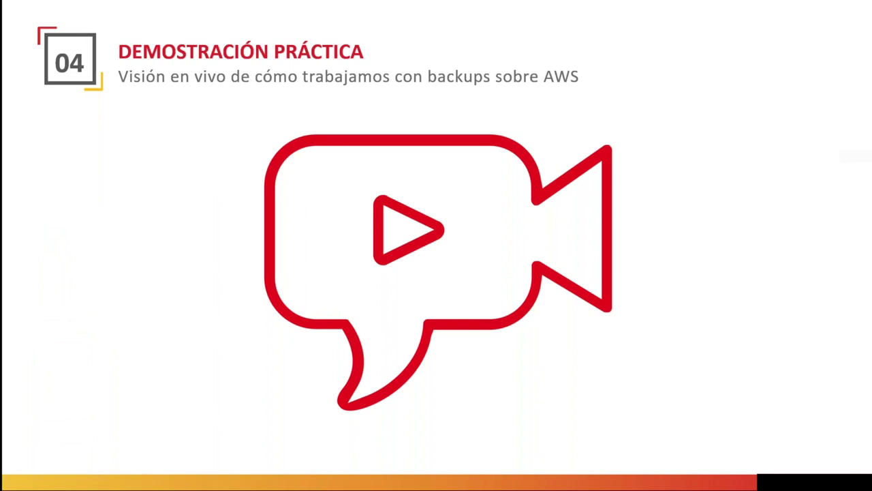
{"action": "left_click", "coordinate": [389, 188]}
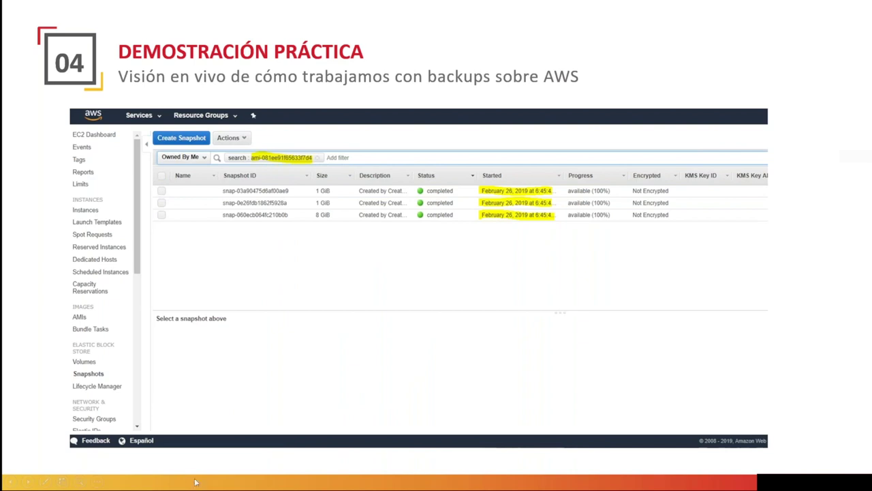
{"action": "key", "text": "super"}
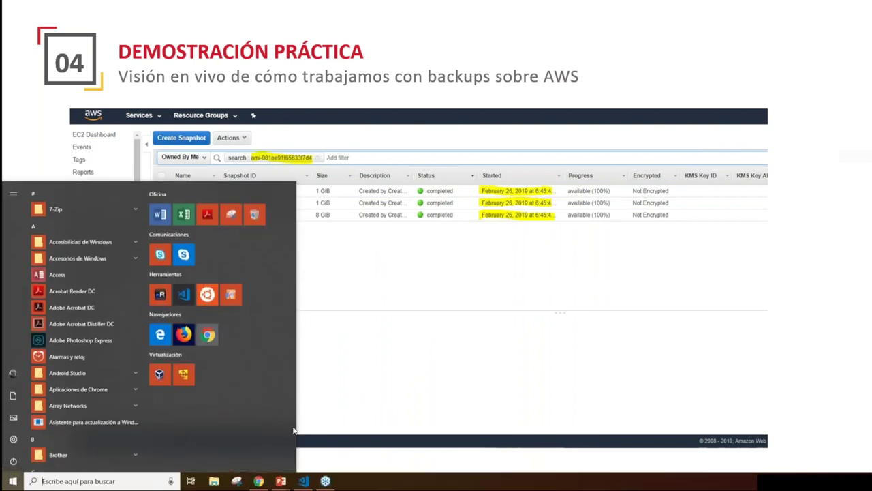
Switch back to the AWS console in Chrome and review the EC2 AMIs and snapshots lists.
{"action": "left_click", "coordinate": [260, 482]}
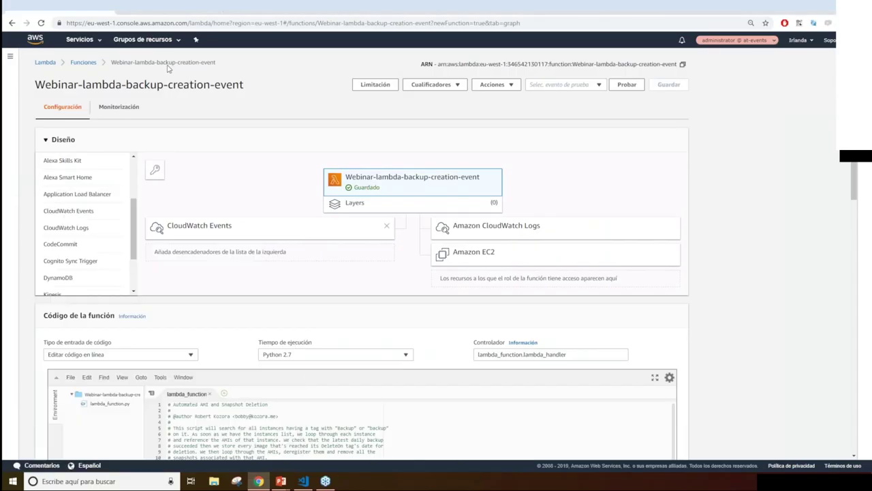
{"action": "left_click", "coordinate": [79, 40]}
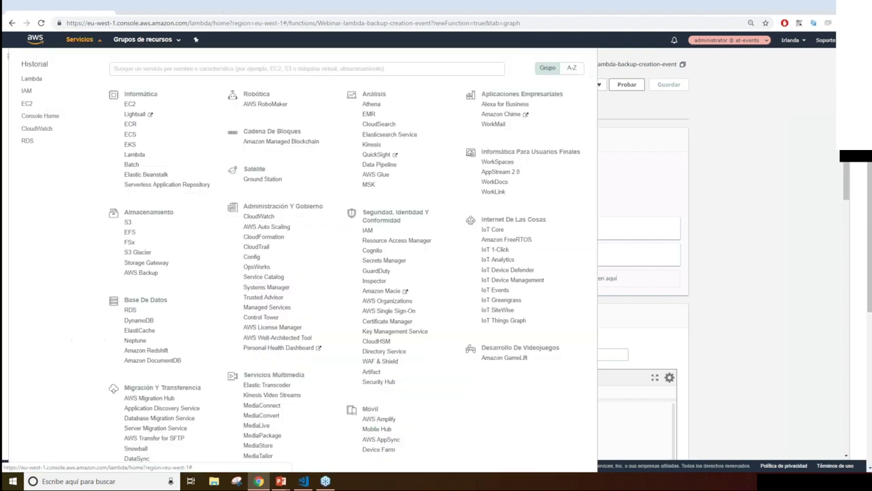
{"action": "left_click", "coordinate": [131, 104]}
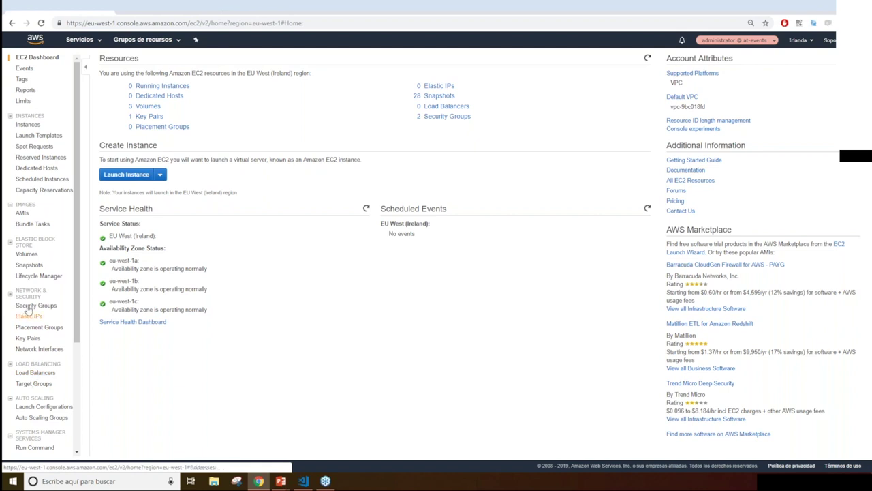
{"action": "left_click", "coordinate": [22, 213]}
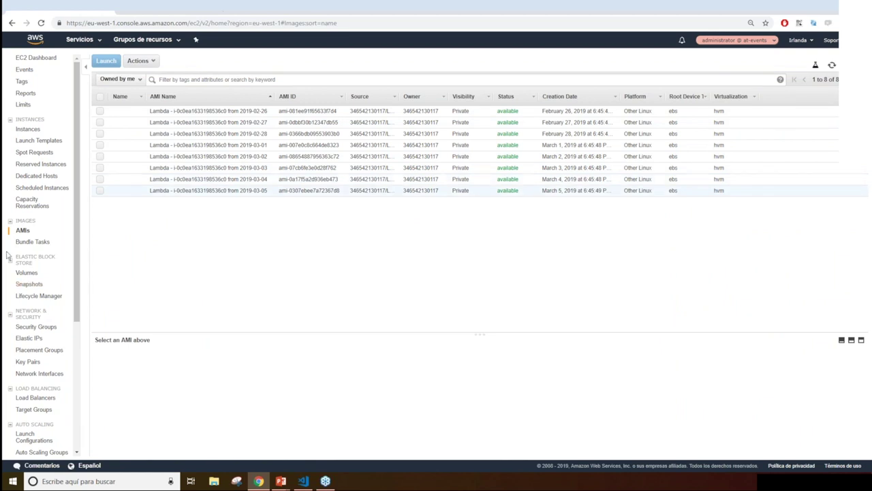
{"action": "left_click", "coordinate": [24, 289]}
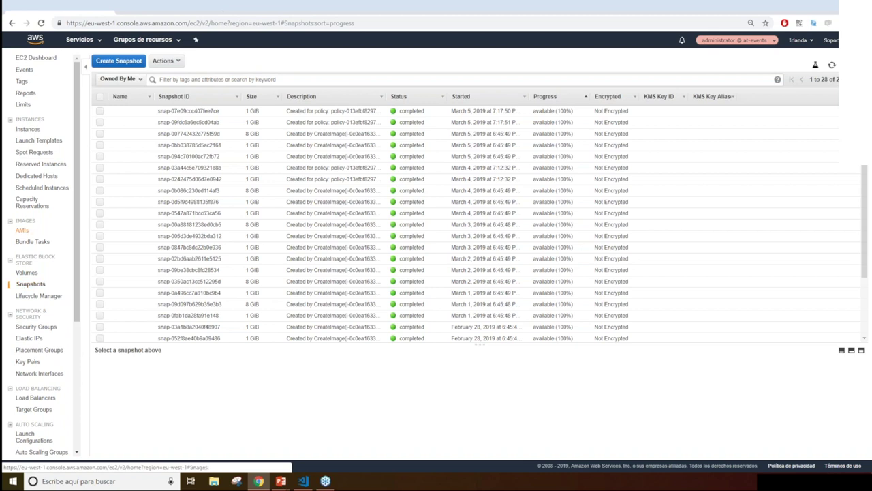
Filter the snapshots by CreateImage and inspect the details of the March 5 snapshots.
{"action": "left_click", "coordinate": [324, 134]}
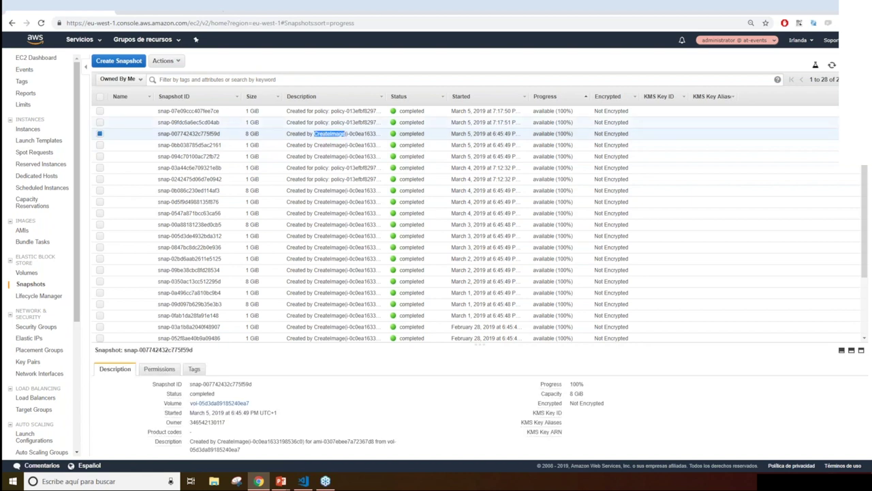
{"action": "left_click", "coordinate": [284, 79]}
{"action": "type", "text": "CreateImage"}
{"action": "key", "text": "Return"}
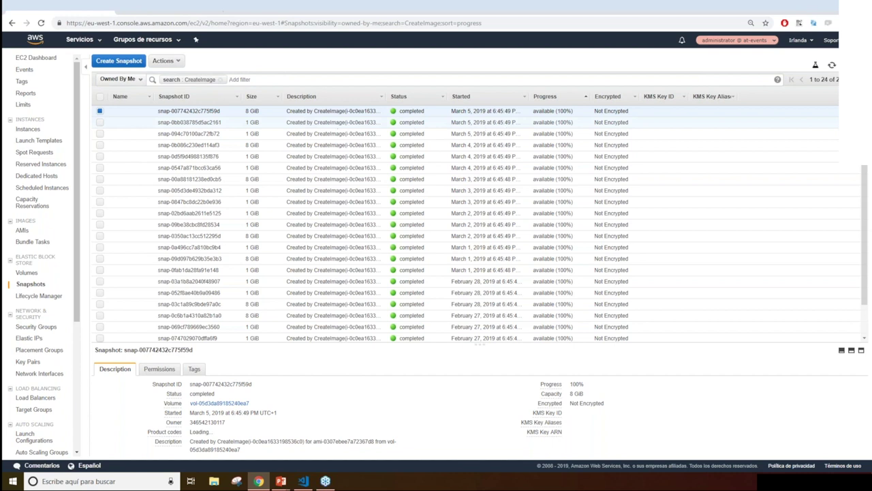
{"action": "left_click", "coordinate": [300, 135]}
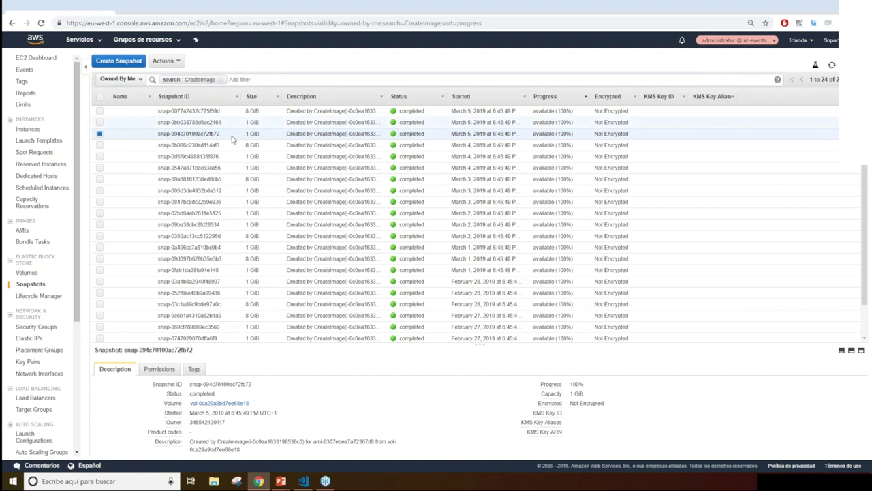
{"action": "left_click", "coordinate": [235, 111]}
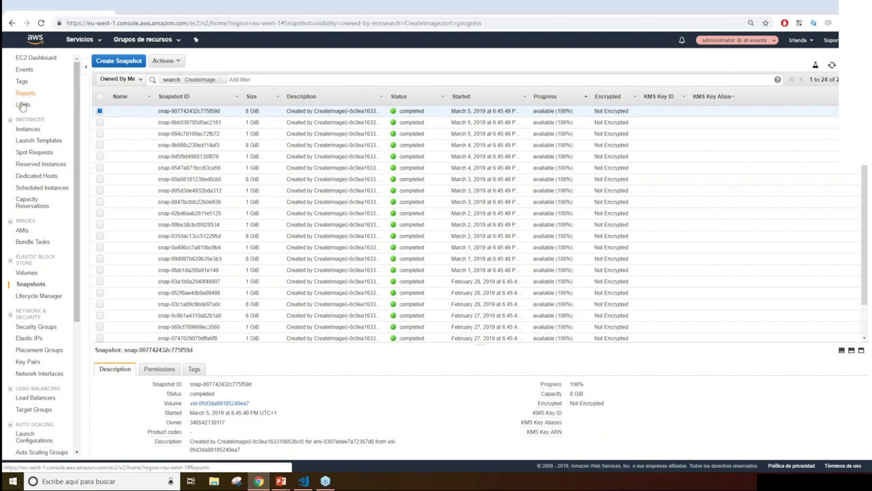
Return to the EC2 dashboard and open the Lifecycle Manager for EBS snapshots.
{"action": "left_click", "coordinate": [34, 58]}
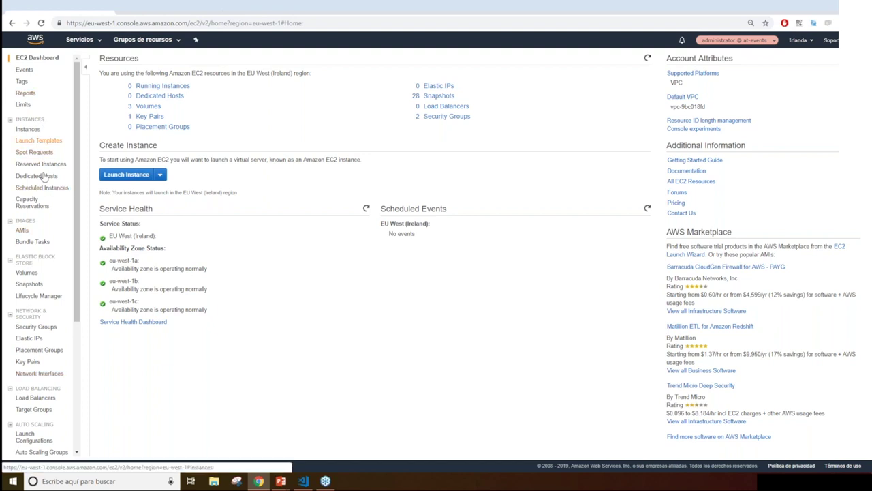
{"action": "left_click", "coordinate": [39, 296]}
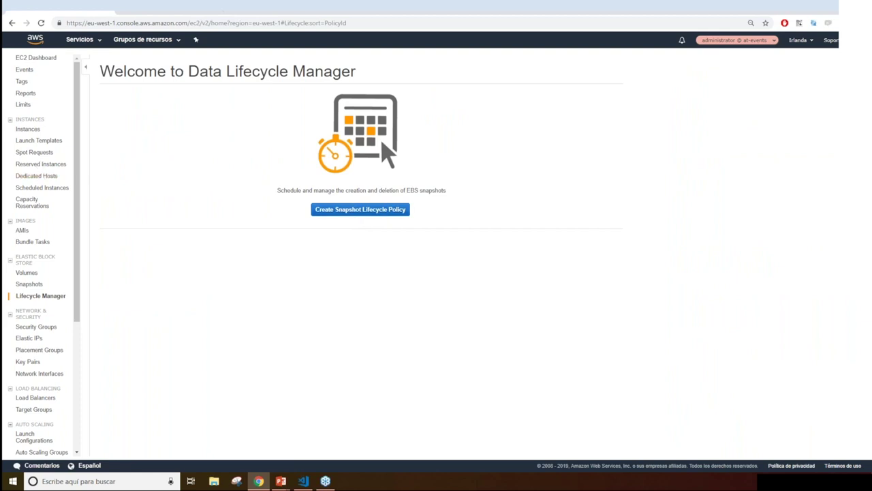
Open the EC2 instances list and enlarge the details of ec2-webinar-backups to reach its block devices.
{"action": "left_click", "coordinate": [35, 58]}
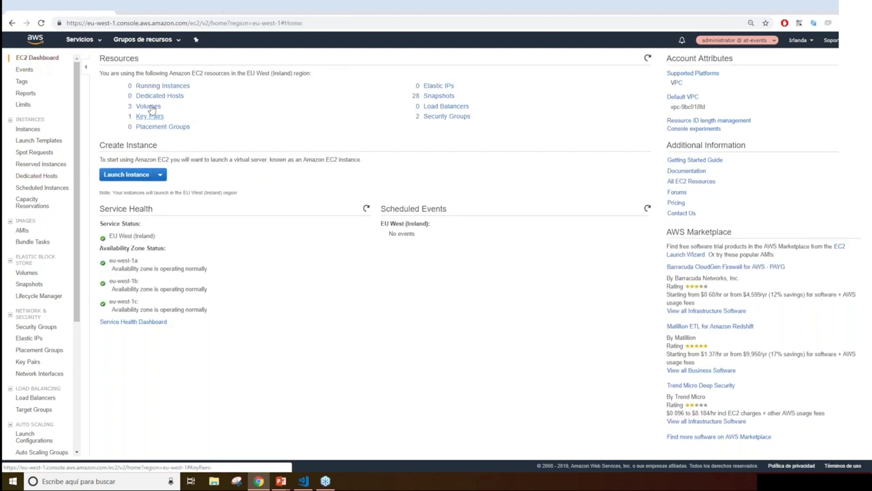
{"action": "left_click", "coordinate": [161, 86]}
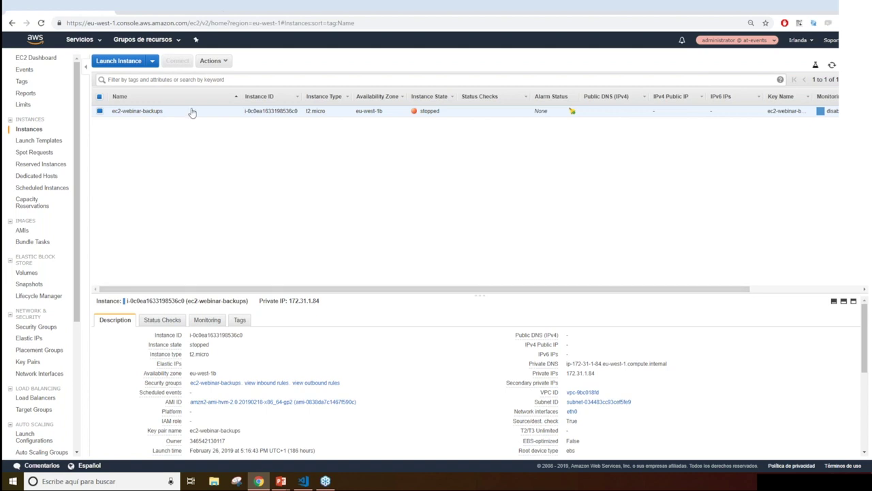
{"action": "scroll", "coordinate": [630, 387], "scroll_direction": "down", "scroll_amount": 1}
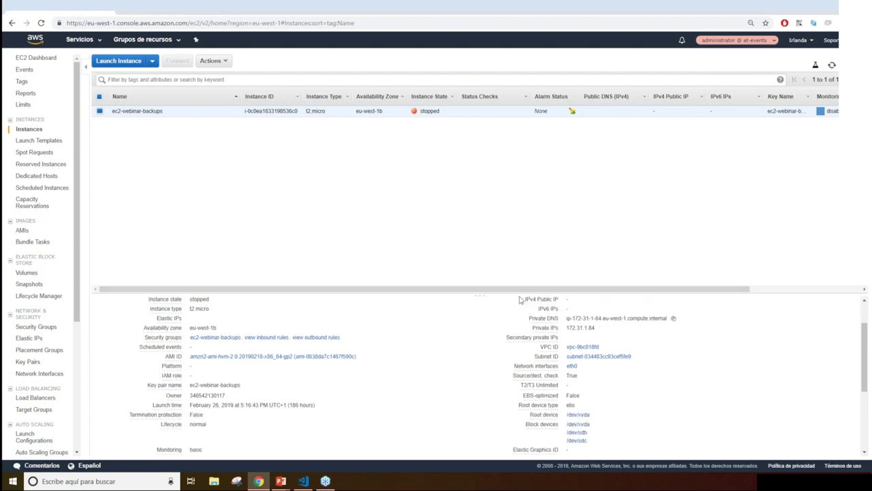
{"action": "left_click_drag", "start_coordinate": [520, 293], "coordinate": [516, 197]}
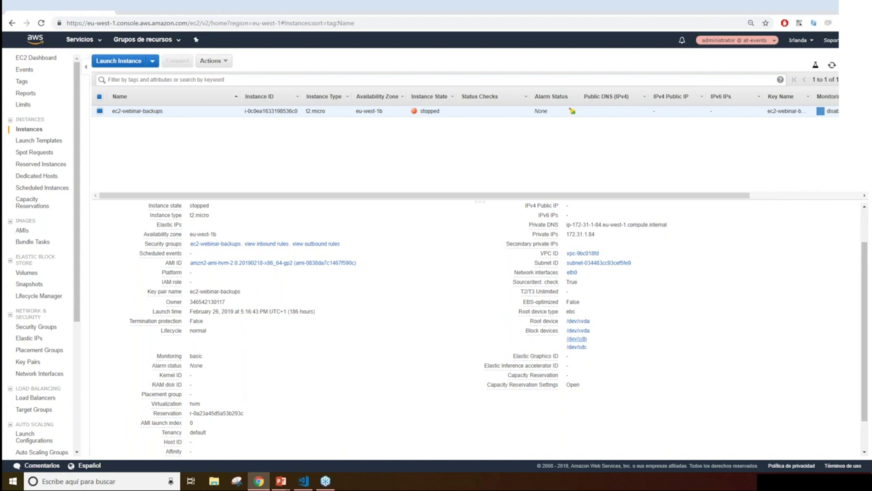
Open the EBS volume of block device /dev/sdb in a separate browser page, keeping the instance details open.
{"action": "right_click", "coordinate": [584, 335]}
{"action": "left_click", "coordinate": [575, 366]}
{"action": "right_click", "coordinate": [577, 341]}
{"action": "left_click", "coordinate": [576, 338]}
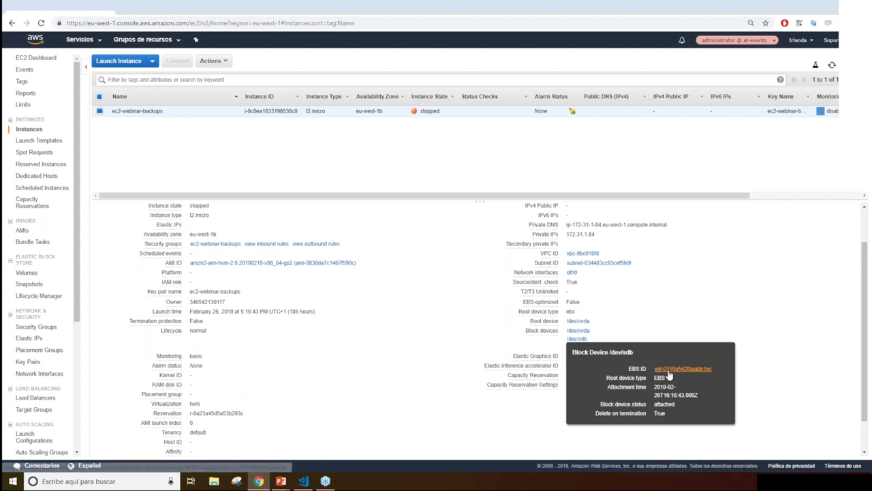
{"action": "right_click", "coordinate": [669, 372]}
{"action": "left_click", "coordinate": [727, 276]}
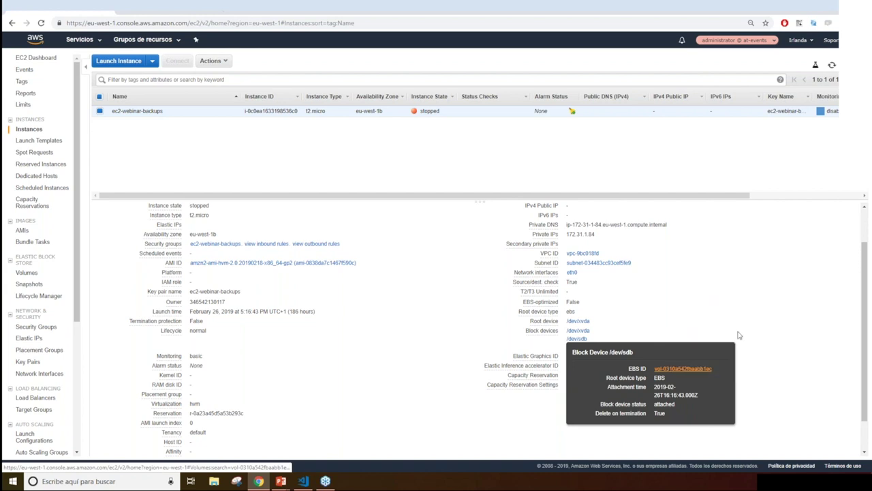
Open the EBS volume of block device /dev/sdc in a separate browser page as well.
{"action": "right_click", "coordinate": [576, 346]}
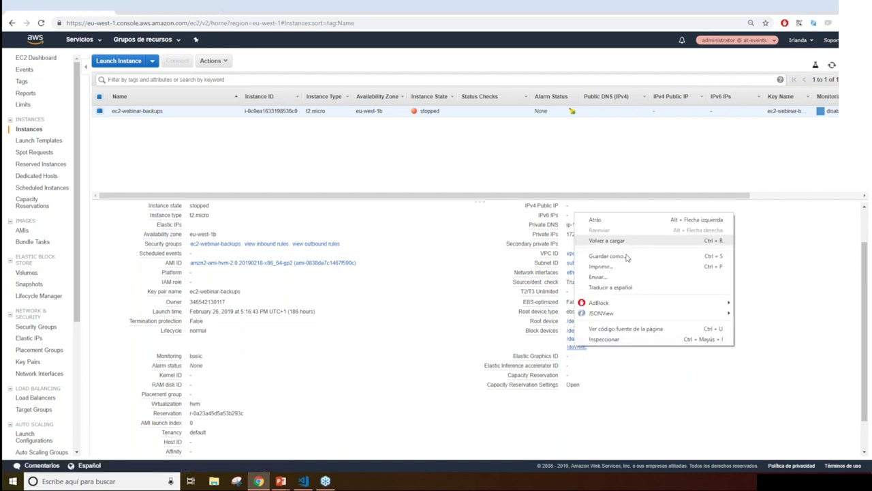
{"action": "left_click", "coordinate": [651, 417]}
{"action": "right_click", "coordinate": [578, 349]}
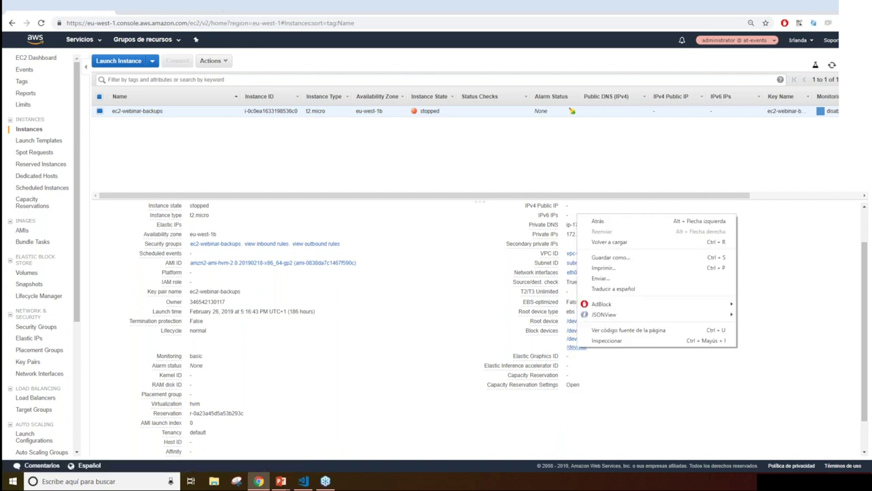
{"action": "left_click", "coordinate": [576, 347]}
{"action": "right_click", "coordinate": [655, 380]}
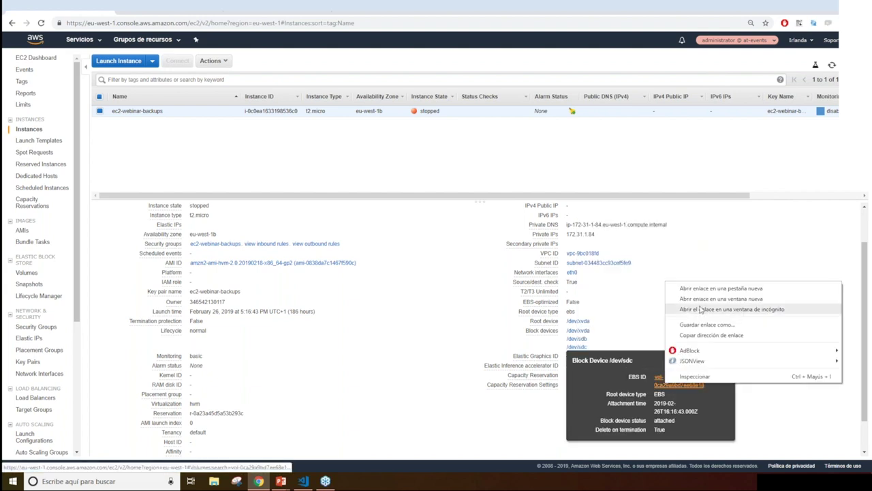
{"action": "left_click", "coordinate": [815, 285]}
Add the tag webinar-backup-lifecycle with the value True to the /dev/sdb volume and save it.
{"action": "left_click", "coordinate": [204, 7]}
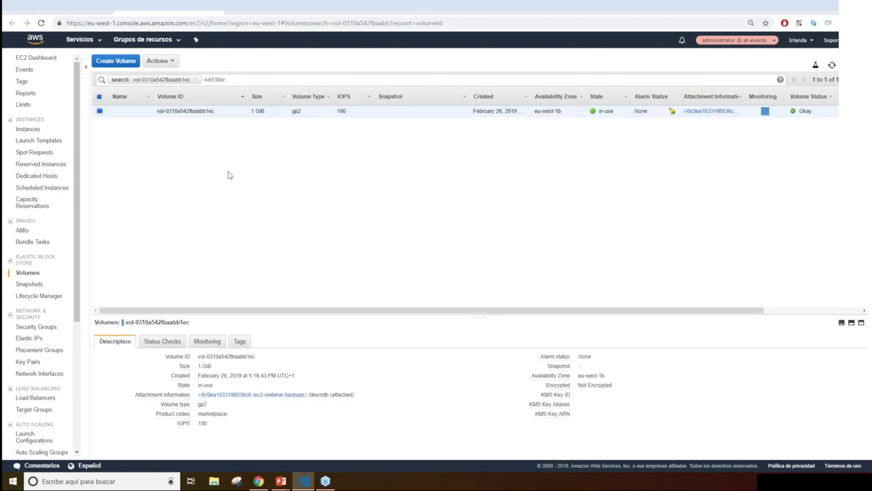
{"action": "left_click", "coordinate": [240, 342]}
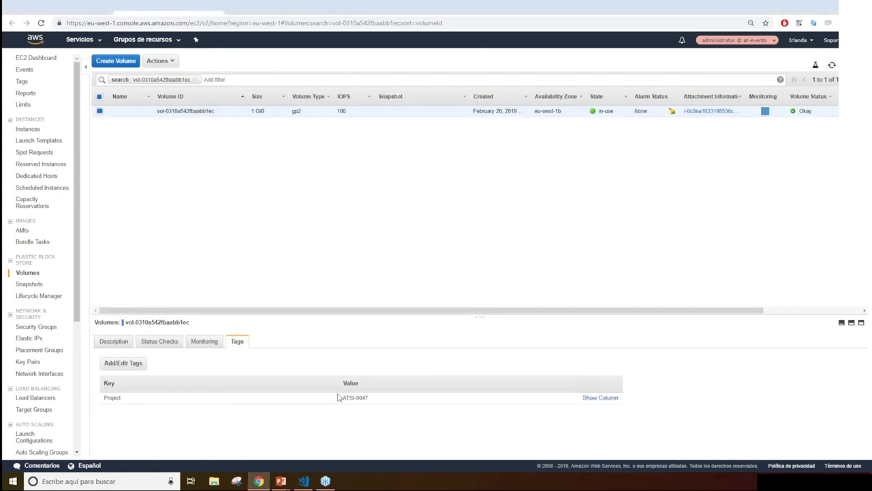
{"action": "left_click", "coordinate": [122, 362]}
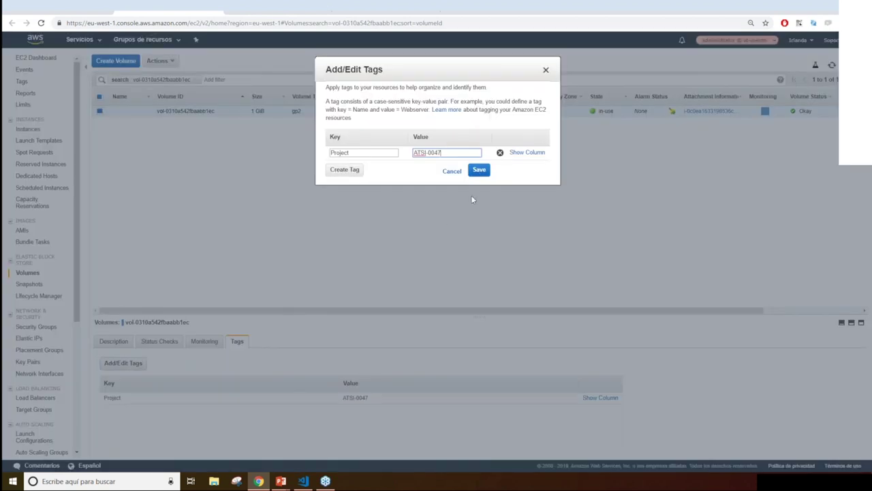
{"action": "left_click", "coordinate": [345, 170]}
{"action": "type", "text": "webinar-backup-lifecycle"}
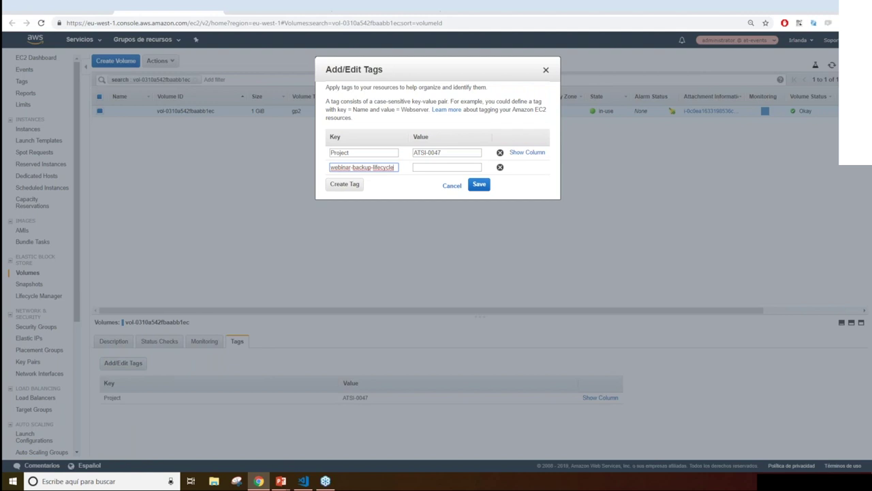
{"action": "key", "text": "alt+Tab"}
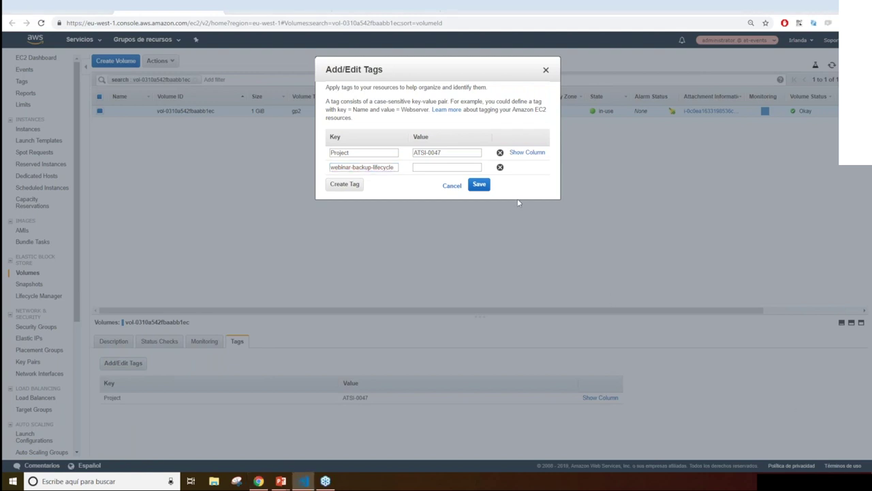
{"action": "key", "text": "alt+Tab"}
{"action": "key", "text": "Tab"}
{"action": "type", "text": "True"}
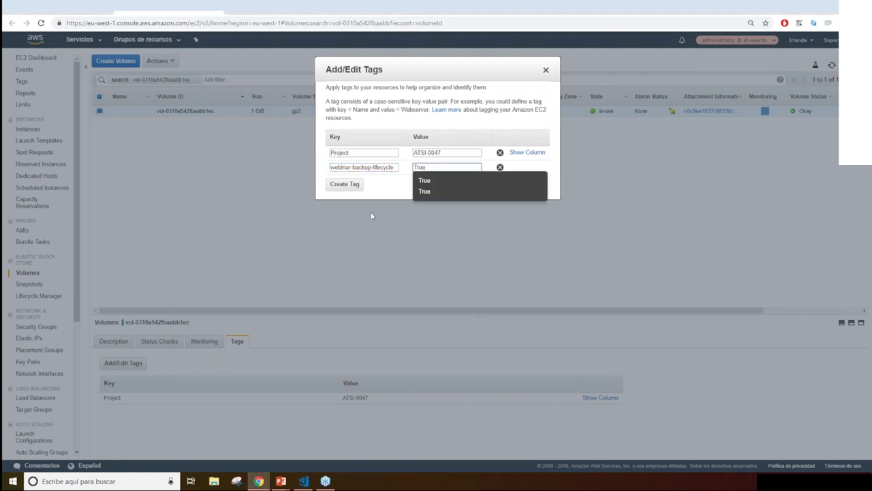
{"action": "left_click", "coordinate": [389, 190]}
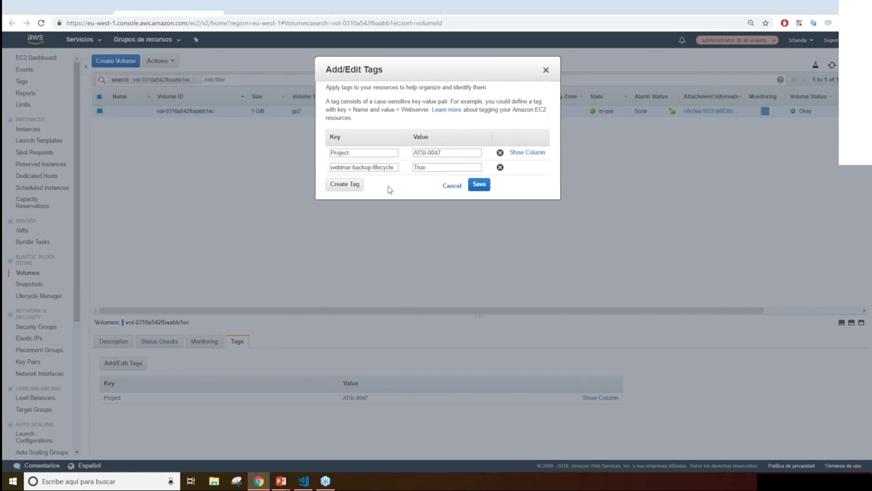
{"action": "left_click", "coordinate": [473, 187]}
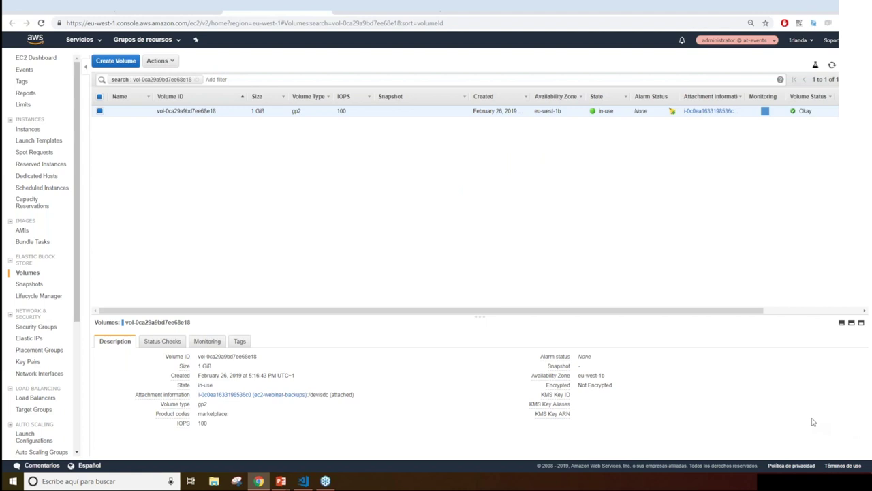
Add the tag webinar-backup-lifecycle with the value True to the /dev/sdc volume and save it.
{"action": "left_click", "coordinate": [240, 341]}
{"action": "left_click", "coordinate": [111, 365]}
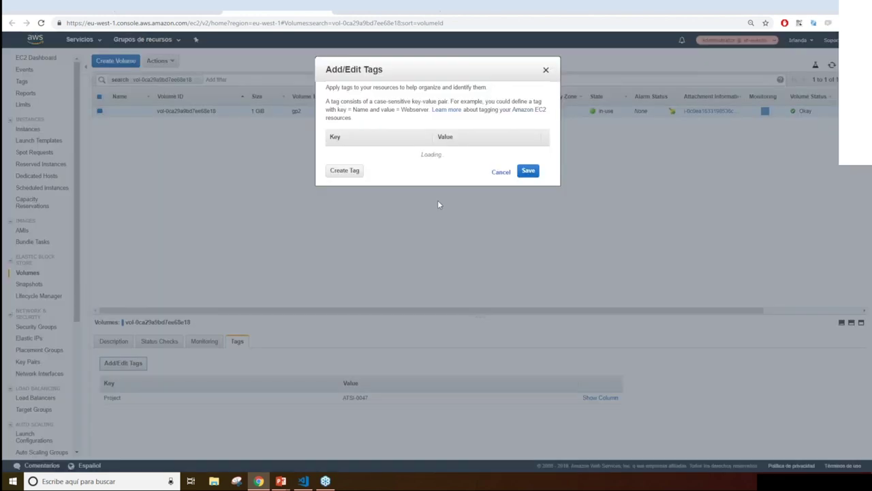
{"action": "left_click", "coordinate": [345, 169]}
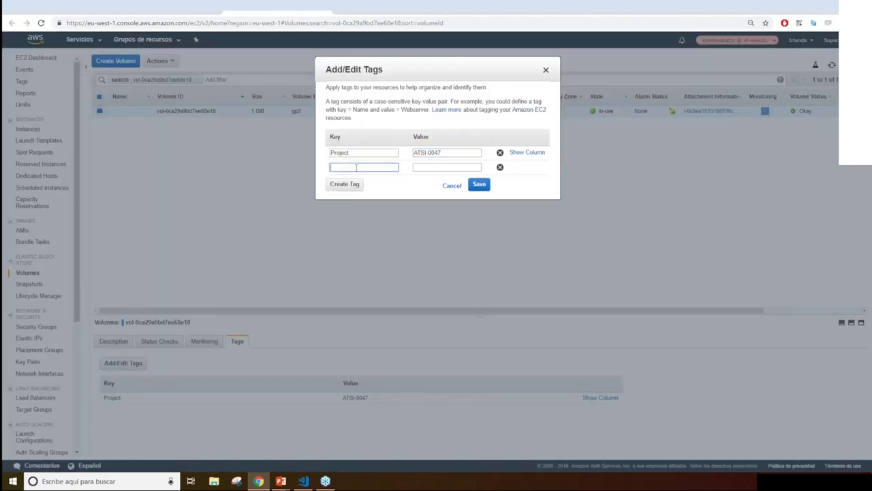
{"action": "type", "text": "webinar-backup-lifecycle"}
{"action": "key", "text": "alt+Tab"}
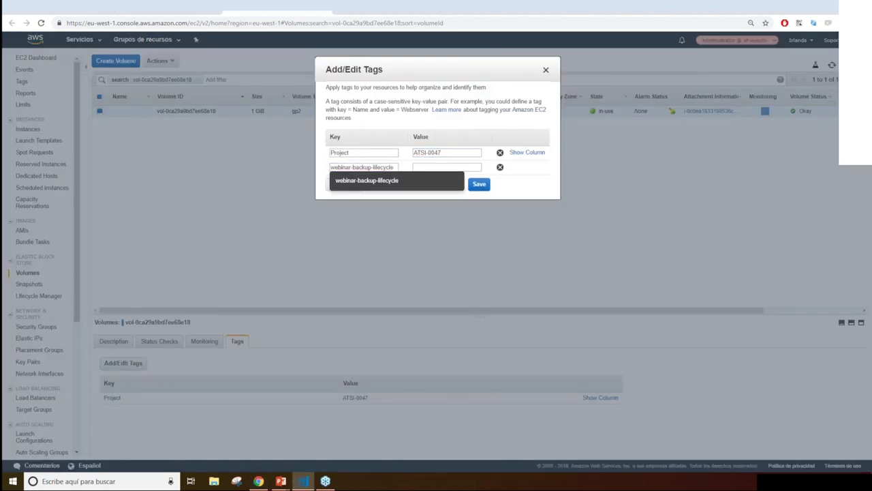
{"action": "left_click", "coordinate": [470, 166]}
{"action": "type", "text": "True"}
{"action": "left_click", "coordinate": [558, 169]}
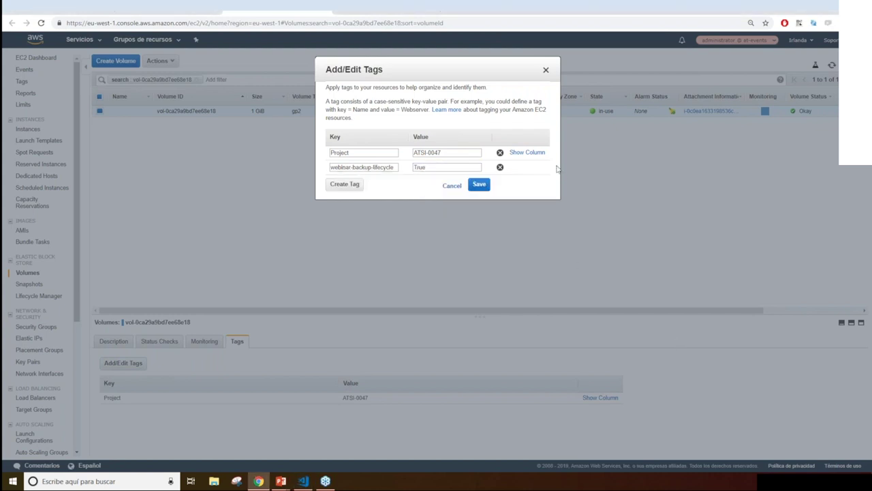
{"action": "left_click", "coordinate": [479, 184]}
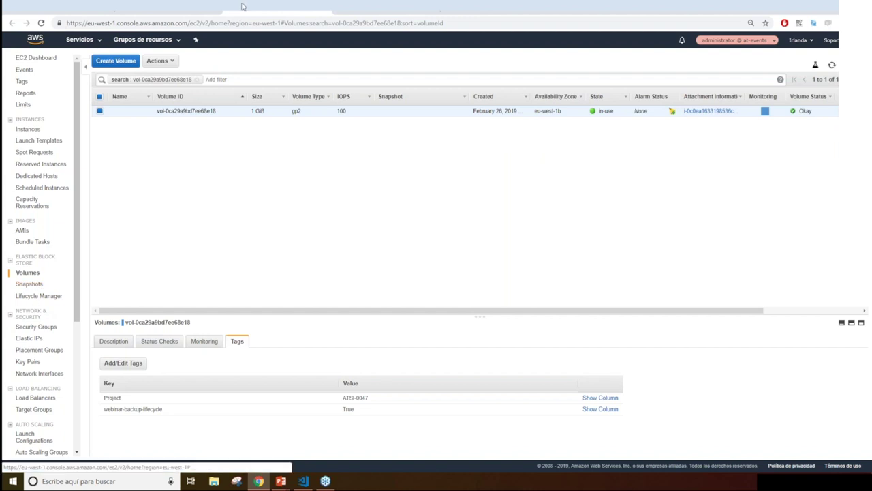
Start a new snapshot lifecycle policy in Lifecycle Manager and describe it as Webinar-lifecycle-backup.
{"action": "left_click", "coordinate": [66, 13]}
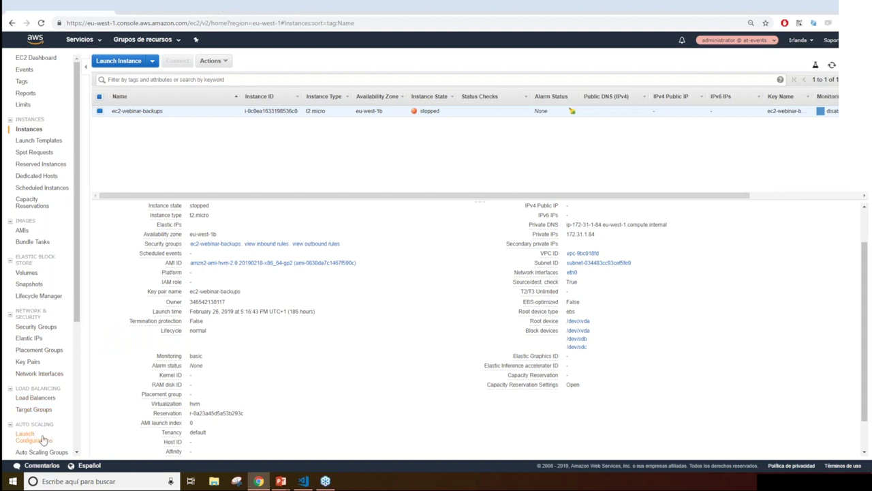
{"action": "left_click", "coordinate": [39, 297]}
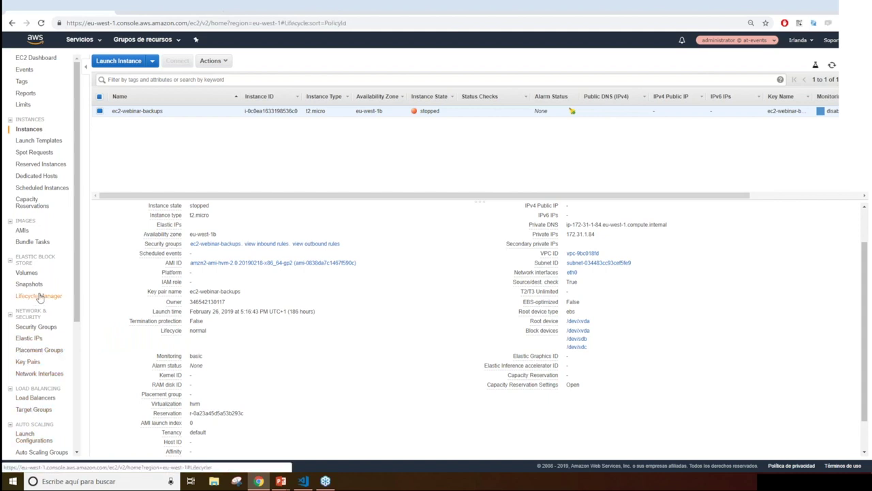
{"action": "left_click", "coordinate": [347, 211]}
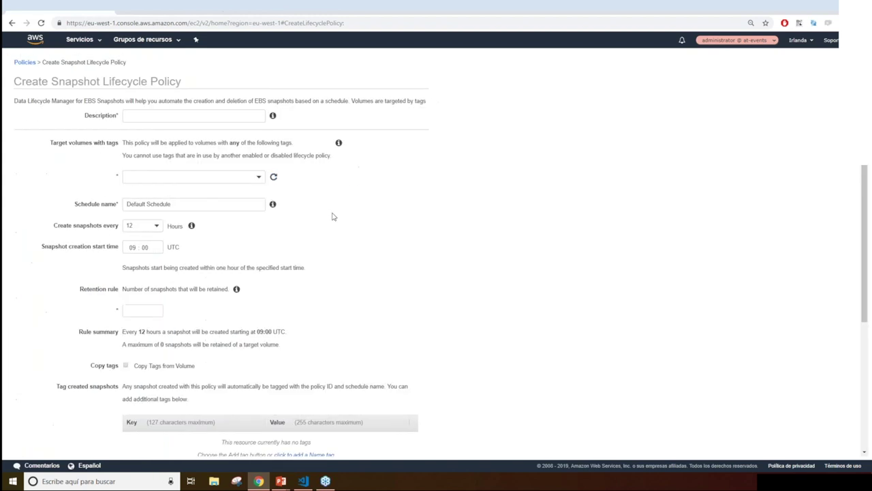
{"action": "left_click", "coordinate": [178, 117]}
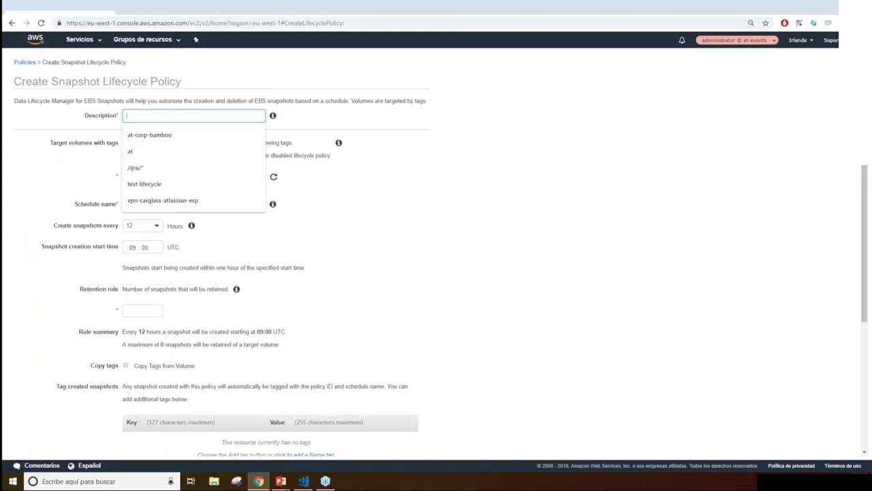
{"action": "key", "text": "alt+Tab"}
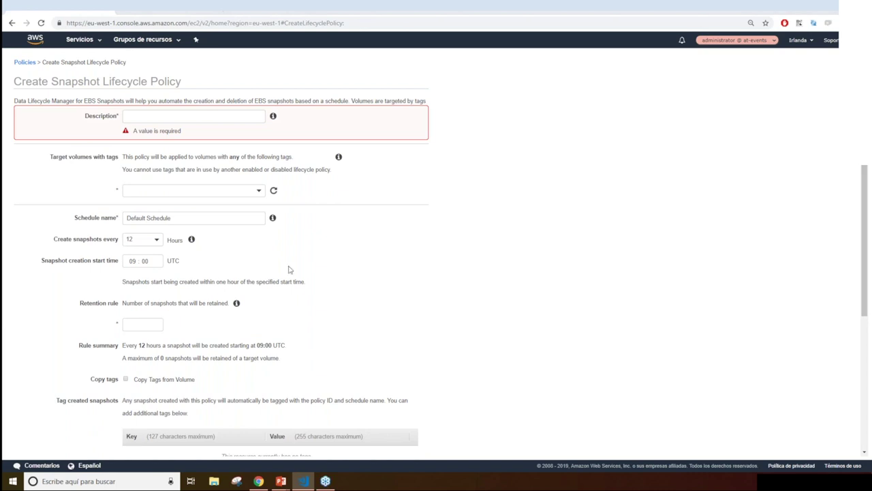
{"action": "left_click", "coordinate": [220, 119]}
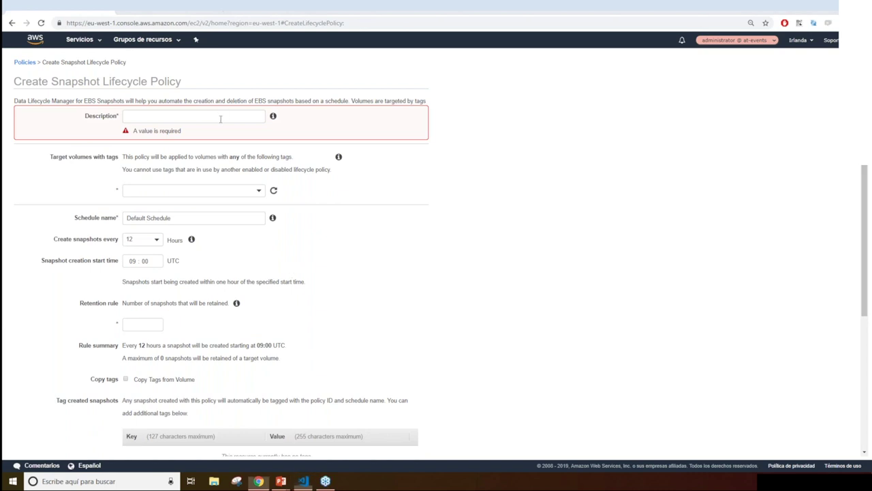
{"action": "type", "text": "Webinar-lifecycle-backup"}
Target the policy at volumes tagged webinar-backup-lifecycle with the value True.
{"action": "left_click", "coordinate": [215, 178]}
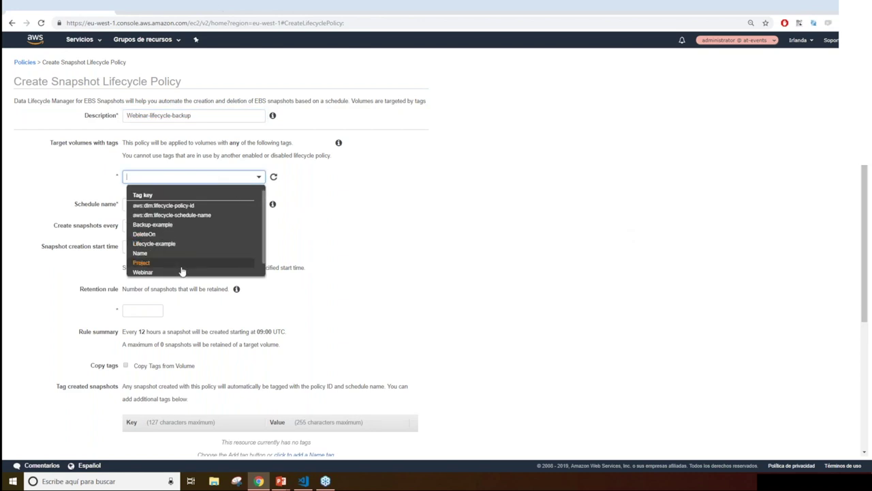
{"action": "scroll", "coordinate": [191, 238], "scroll_direction": "down", "scroll_amount": 1}
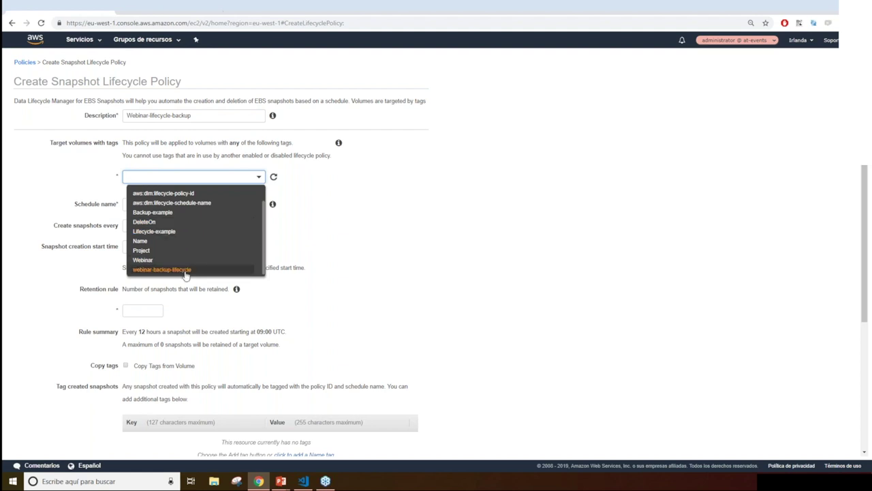
{"action": "left_click", "coordinate": [185, 270]}
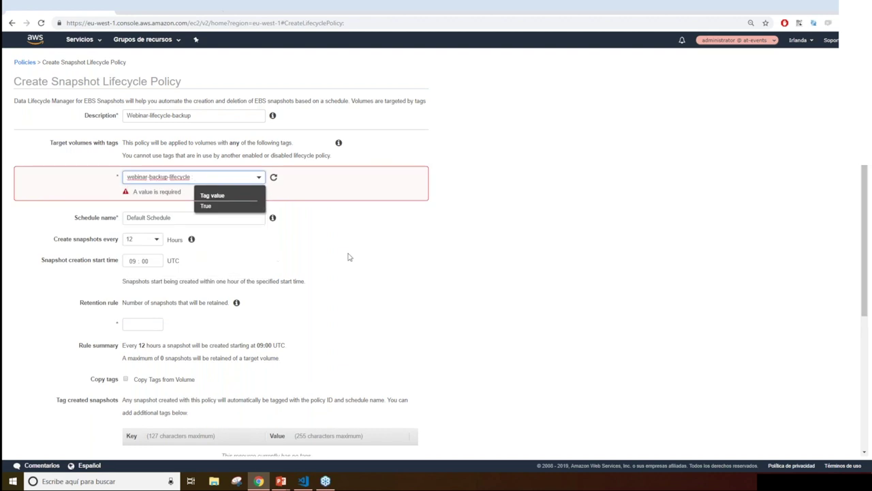
{"action": "left_click", "coordinate": [205, 206]}
{"action": "left_click", "coordinate": [315, 285]}
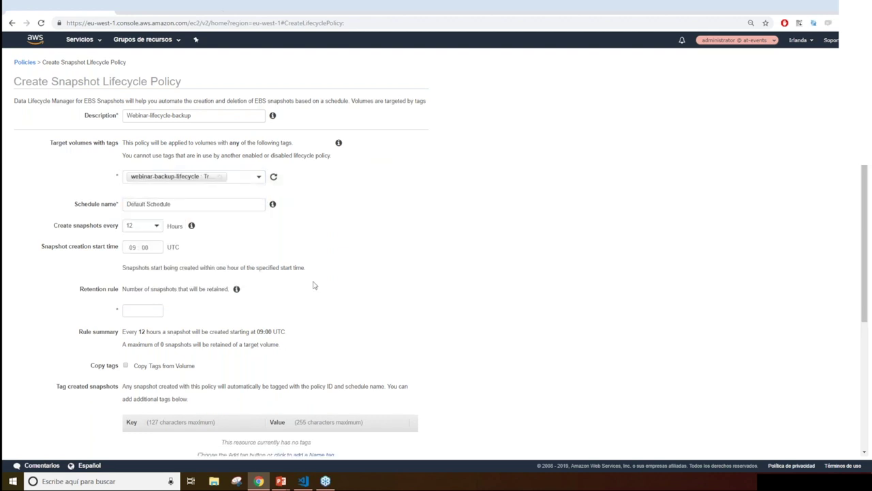
Schedule the policy to create snapshots every 24 hours starting at 22:00 UTC and retain 7 snapshots.
{"action": "left_click", "coordinate": [156, 231]}
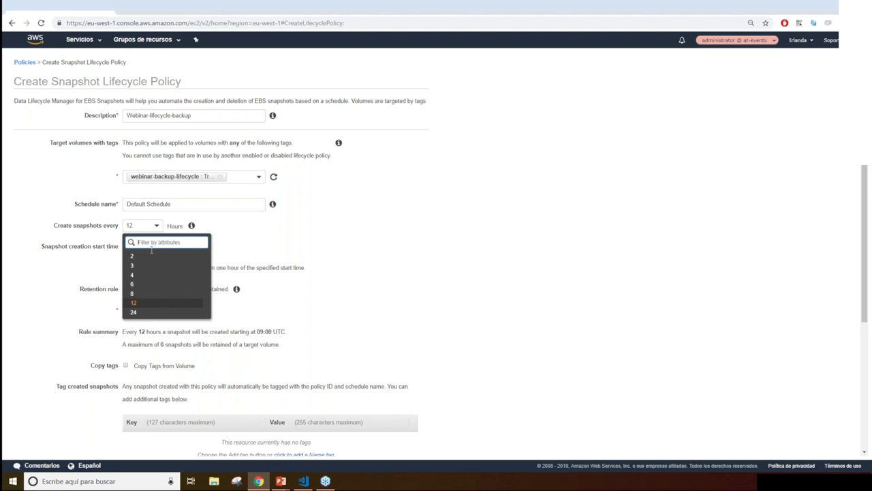
{"action": "left_click", "coordinate": [181, 312]}
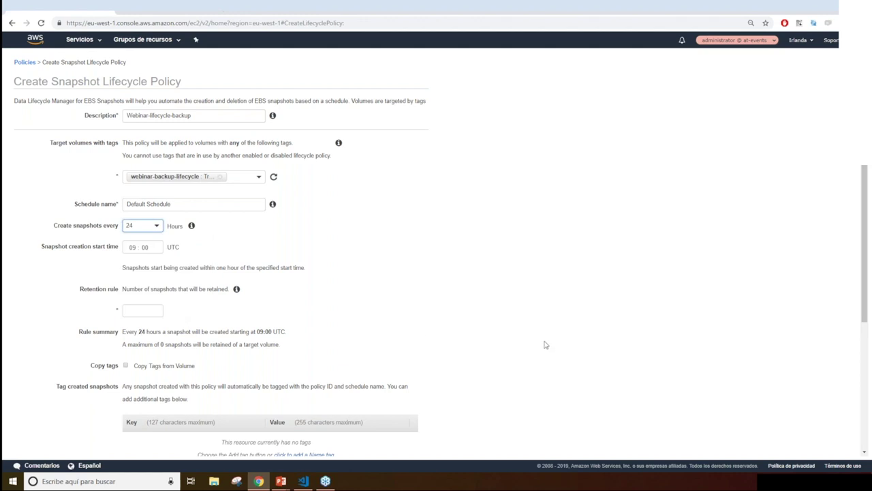
{"action": "left_click", "coordinate": [144, 248]}
{"action": "left_click", "coordinate": [133, 248]}
{"action": "key", "text": "Down"}
{"action": "key", "text": "BackSpace"}
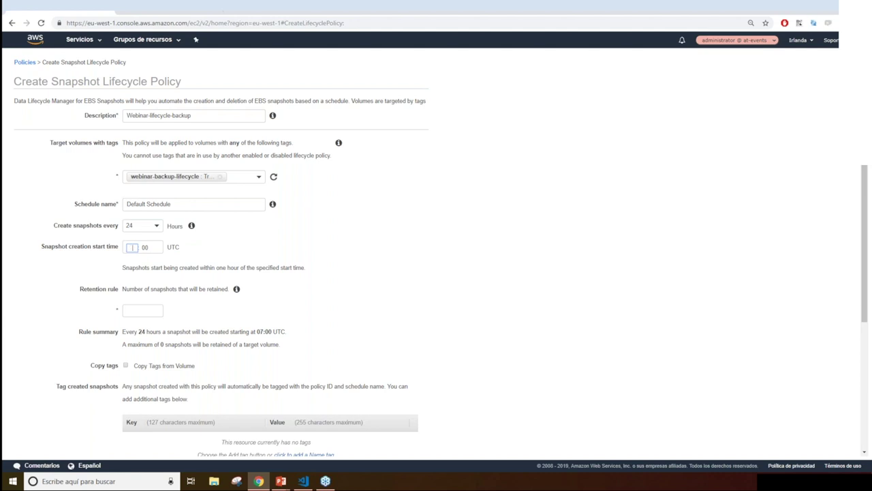
{"action": "key", "text": "Down"}
{"action": "key", "text": "Tab"}
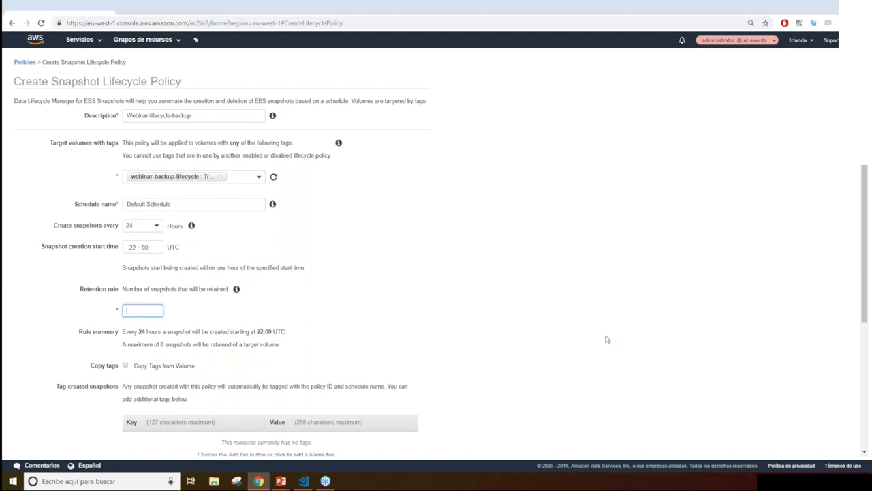
{"action": "type", "text": "7"}
{"action": "scroll", "coordinate": [576, 352], "scroll_direction": "down", "scroll_amount": 2}
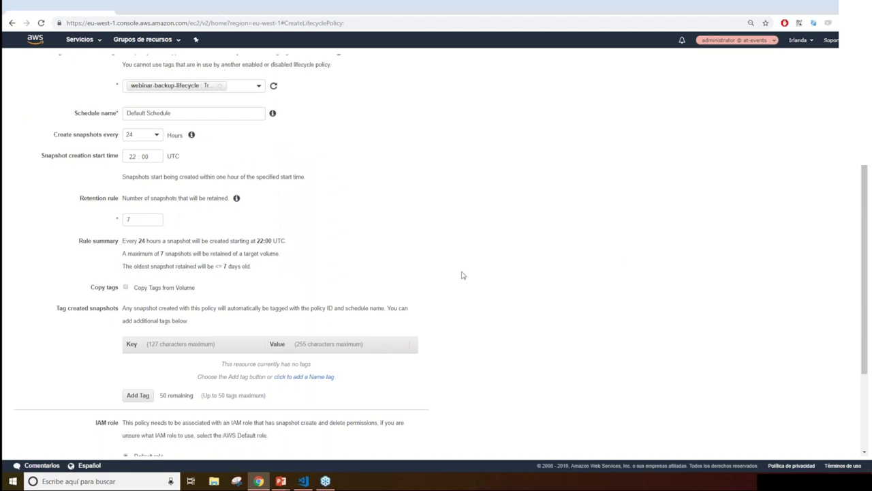
Enable copying tags from the volume, then create the enabled lifecycle policy with the default IAM role.
{"action": "scroll", "coordinate": [616, 259], "scroll_direction": "down", "scroll_amount": 3}
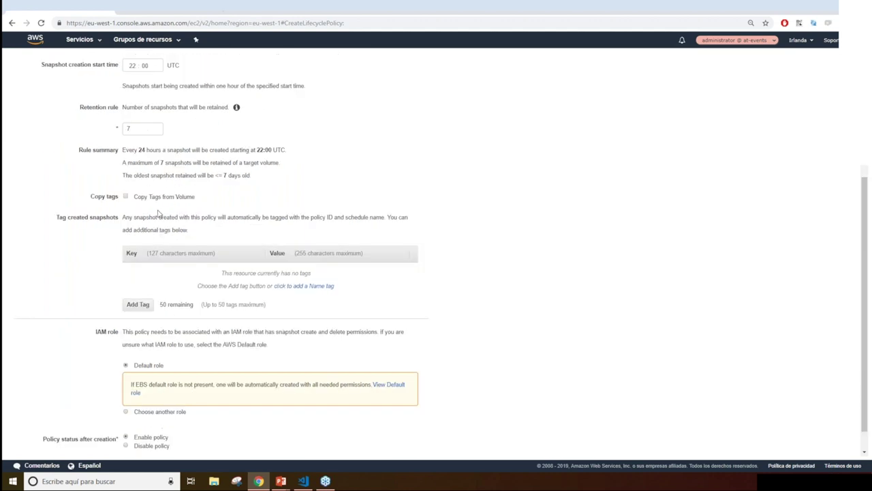
{"action": "left_click", "coordinate": [126, 196]}
{"action": "scroll", "coordinate": [600, 263], "scroll_direction": "down", "scroll_amount": 1}
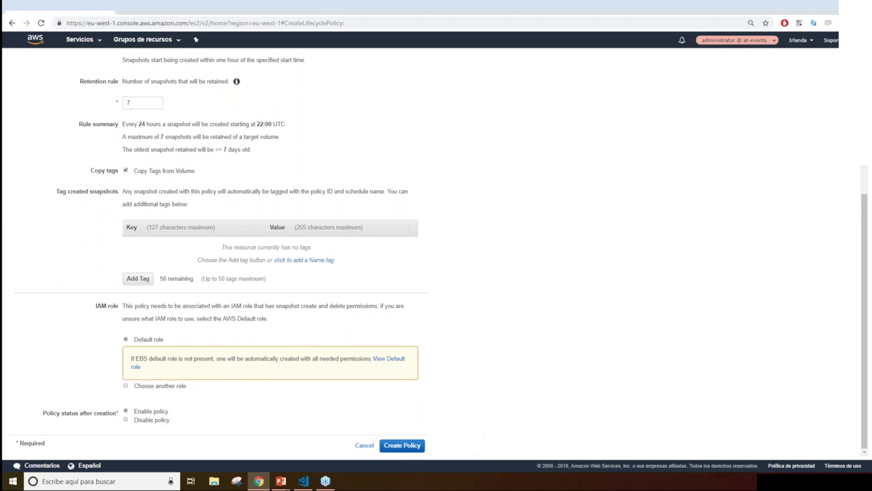
{"action": "left_click", "coordinate": [403, 445]}
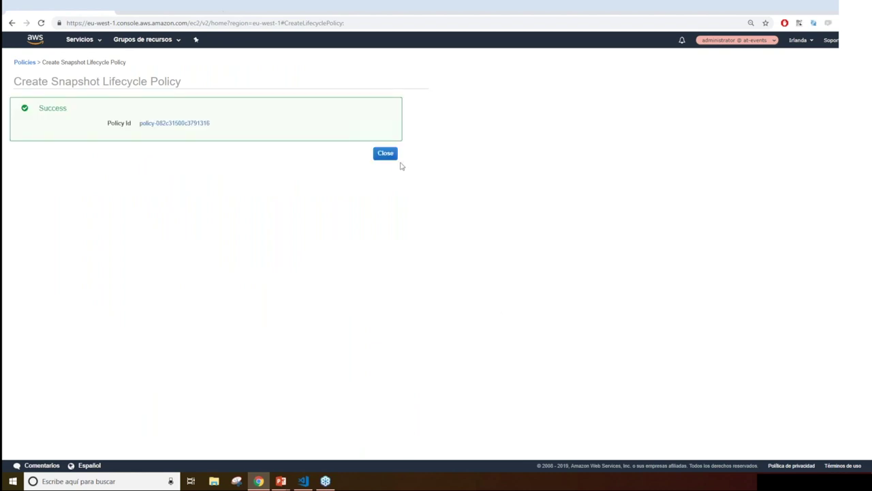
{"action": "left_click", "coordinate": [386, 154]}
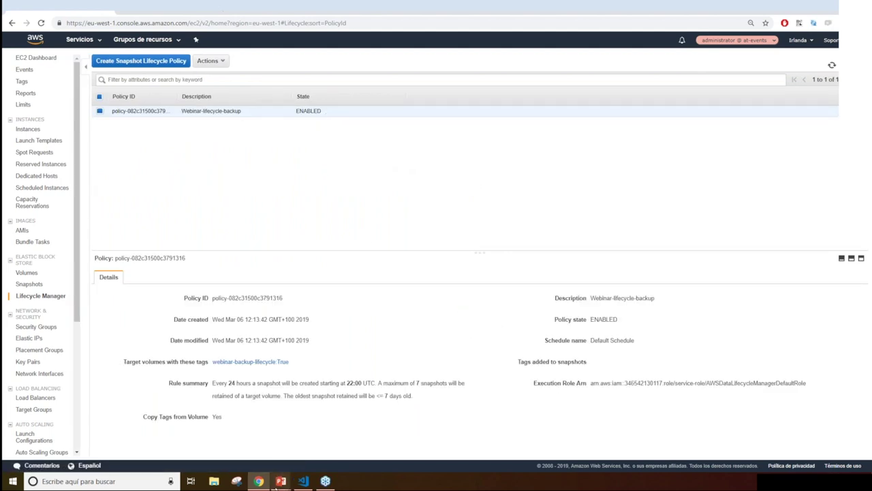
Switch to the running PowerPoint slide show and advance to the slide showing the snapshots created by the lifecycle policy.
{"action": "mouse_move", "coordinate": [282, 481]}
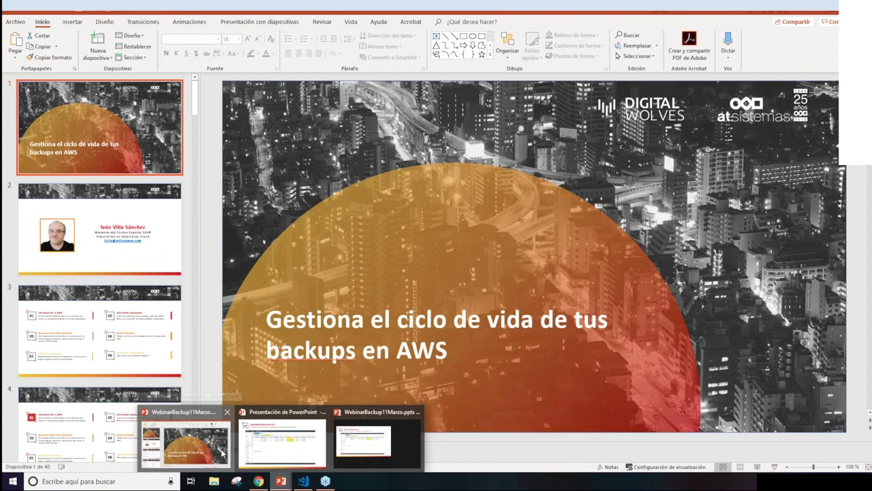
{"action": "left_click", "coordinate": [221, 452]}
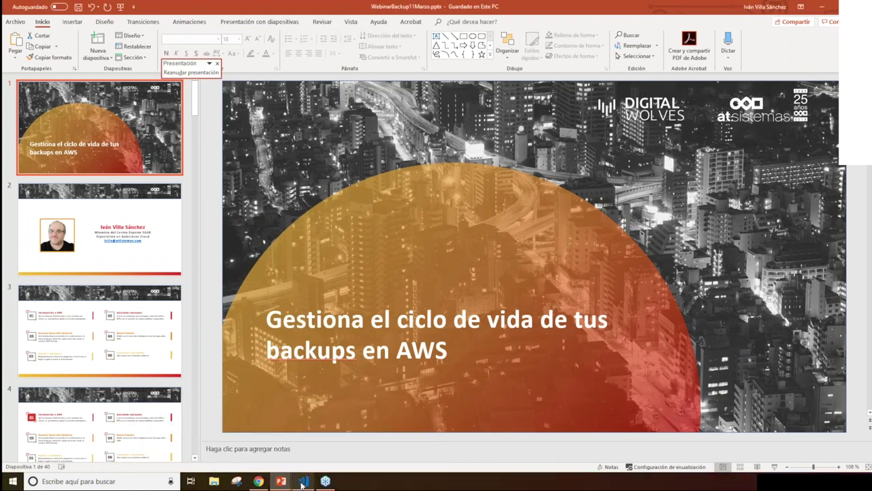
{"action": "mouse_move", "coordinate": [282, 481]}
{"action": "left_click", "coordinate": [378, 443]}
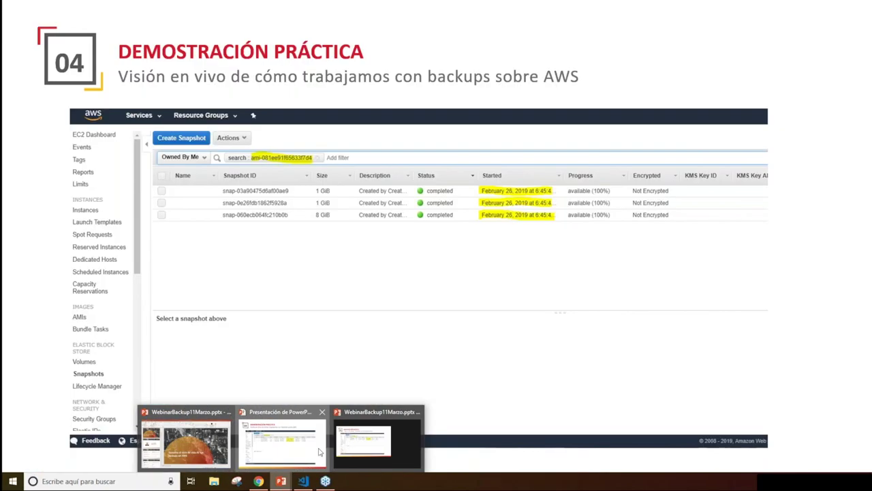
{"action": "left_click", "coordinate": [478, 280]}
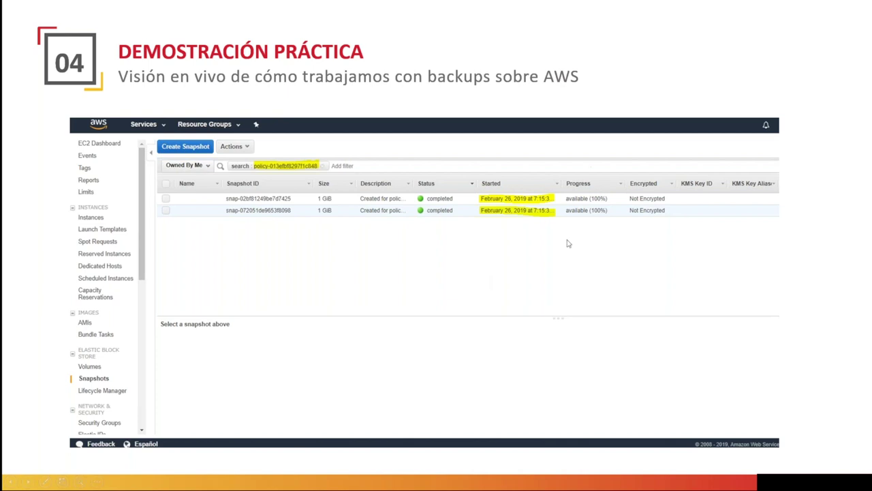
Switch back to the AWS console in Chrome and filter the EBS snapshots by policy instead of CreateImage.
{"action": "key", "text": "super"}
{"action": "left_click", "coordinate": [259, 481]}
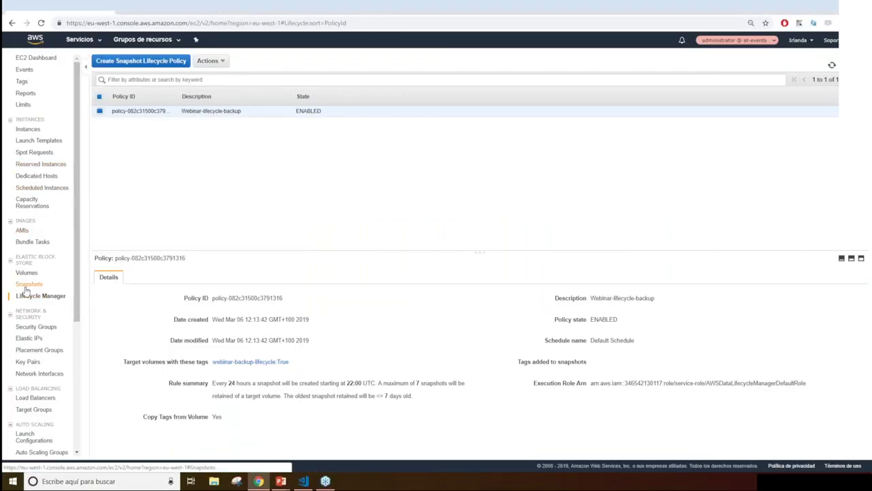
{"action": "left_click", "coordinate": [29, 284]}
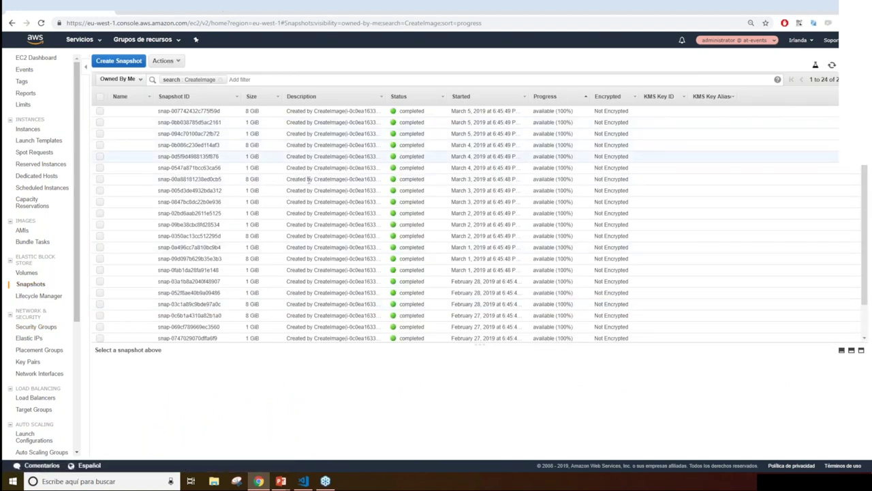
{"action": "scroll", "coordinate": [326, 267], "scroll_direction": "down", "scroll_amount": 2}
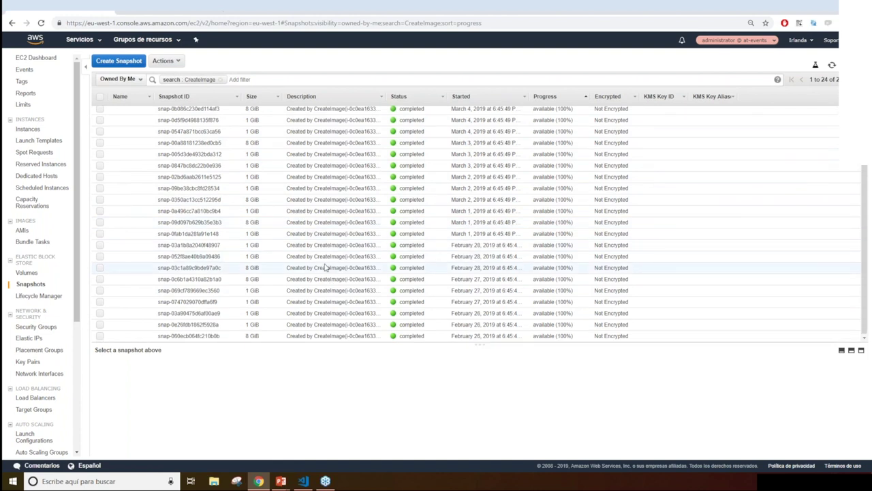
{"action": "left_click", "coordinate": [221, 80]}
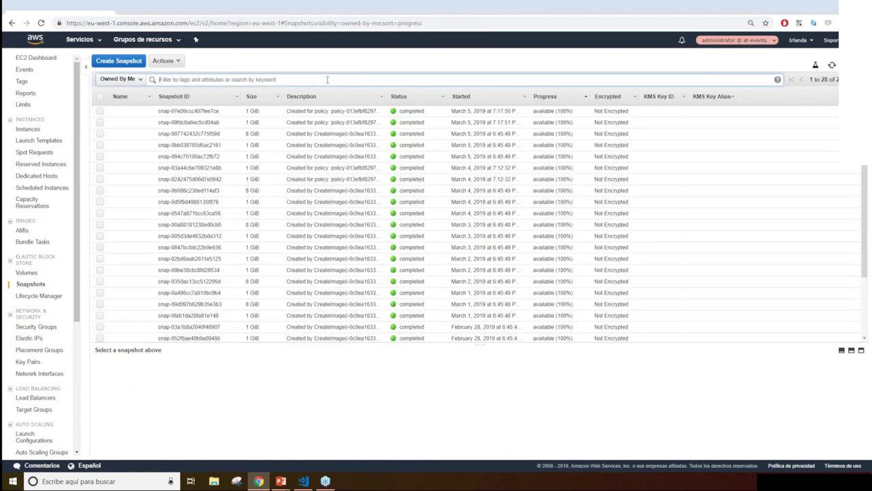
{"action": "type", "text": "policy"}
{"action": "key", "text": "Return"}
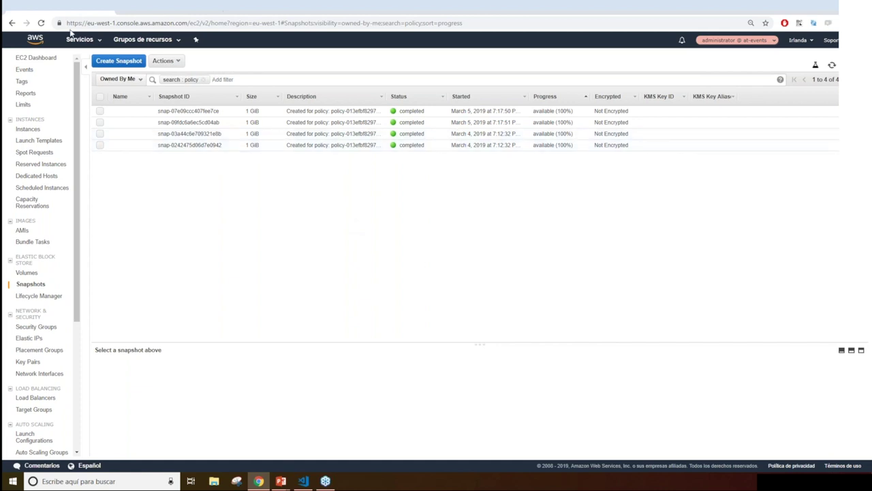
Return to the PowerPoint slide show and advance past the policy snapshots slide to the next one.
{"action": "left_click", "coordinate": [281, 482]}
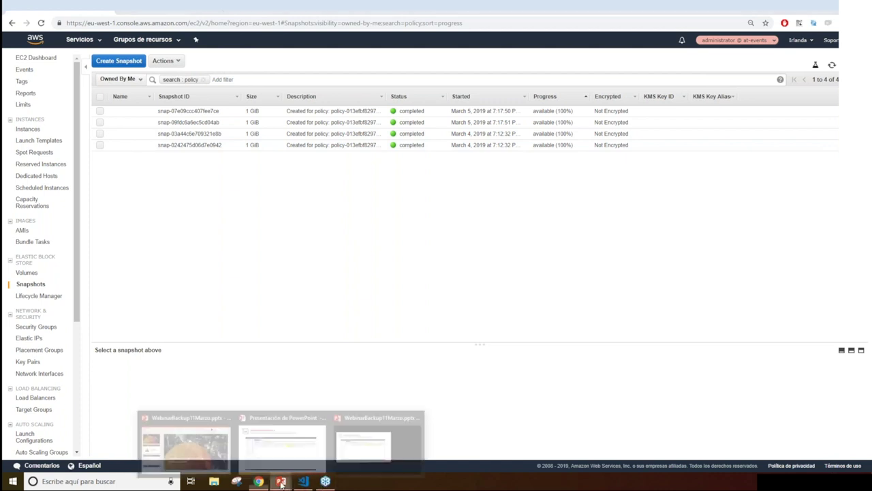
{"action": "left_click", "coordinate": [186, 442]}
{"action": "mouse_move", "coordinate": [281, 480]}
{"action": "left_click", "coordinate": [306, 456]}
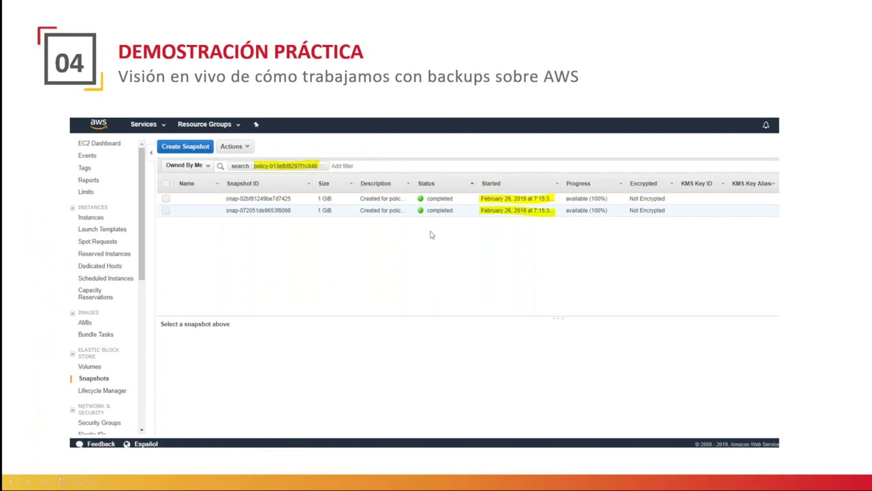
{"action": "left_click", "coordinate": [613, 223]}
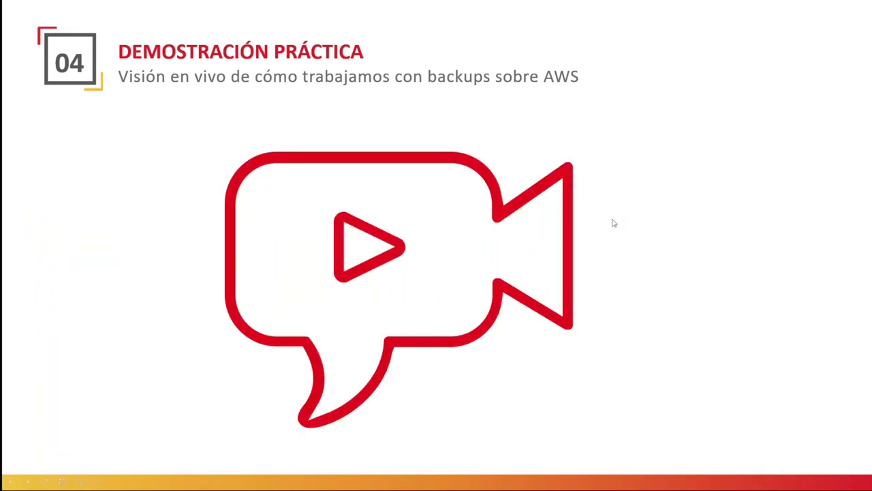